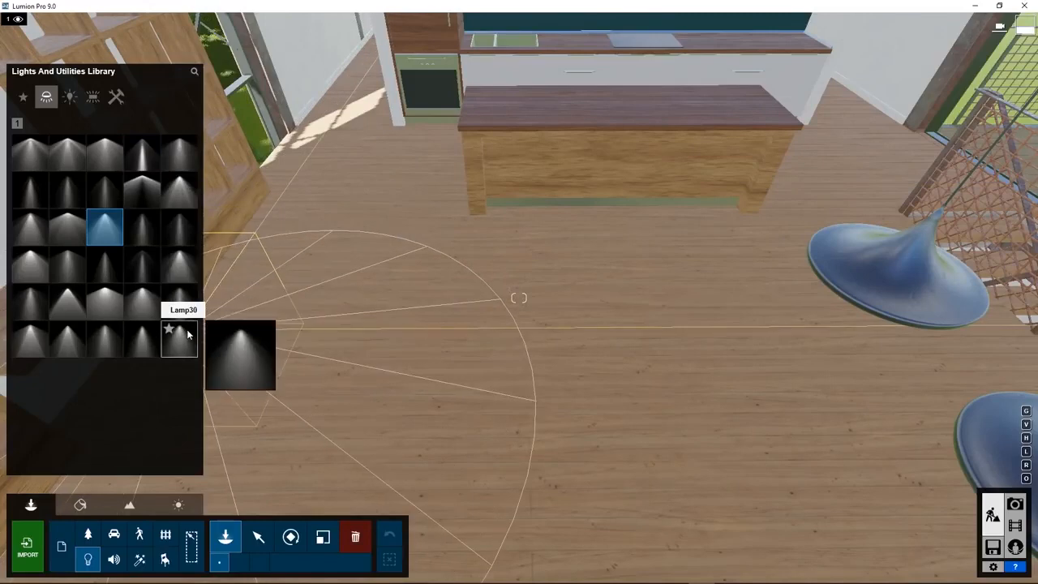
Place the first spotlight of the library, Lamp, on the floor before the kitchen island and raise it to about loft height
left_click(39, 150)
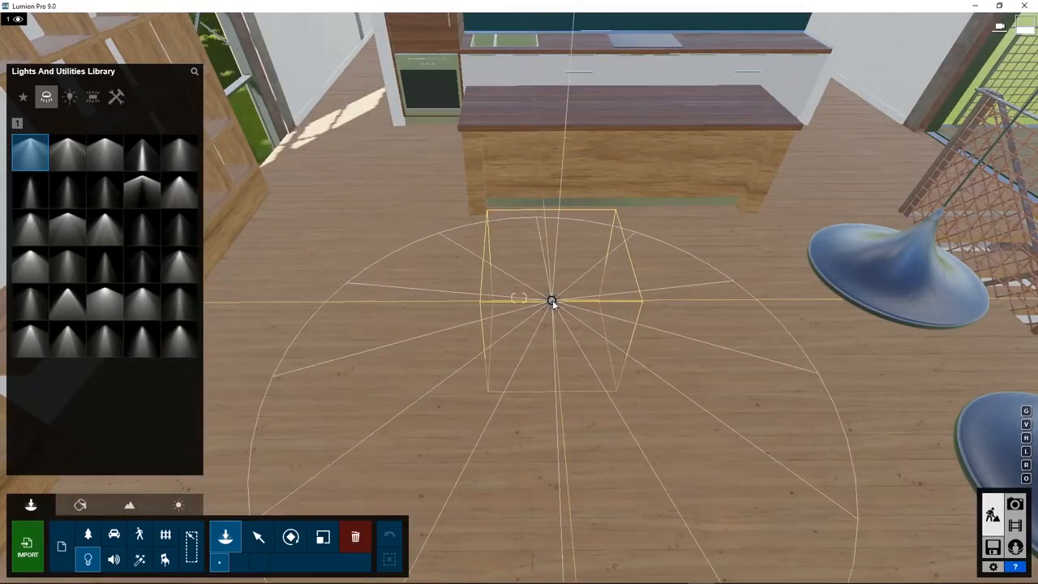
left_click(551, 301)
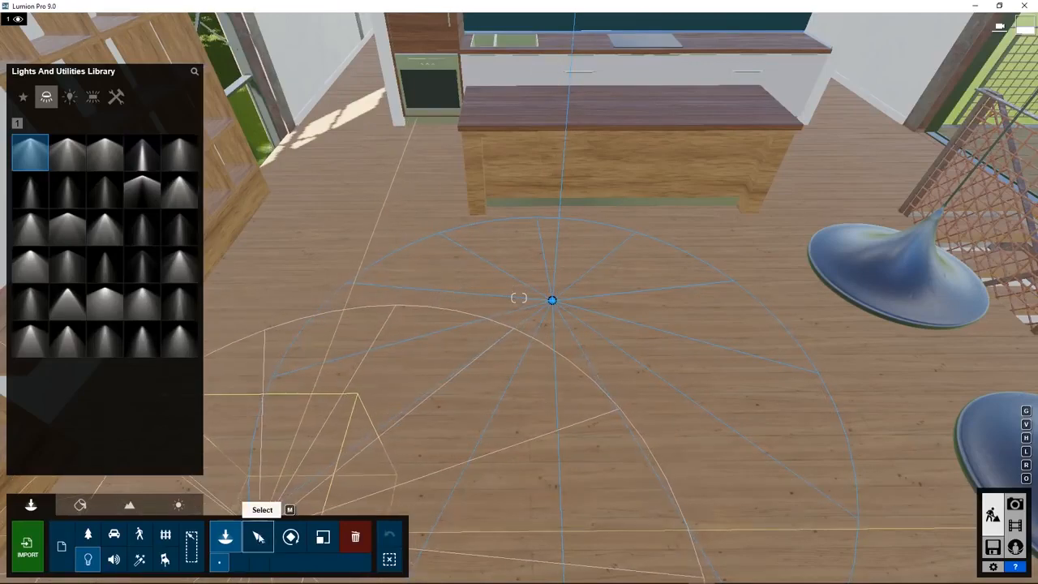
left_click(257, 537)
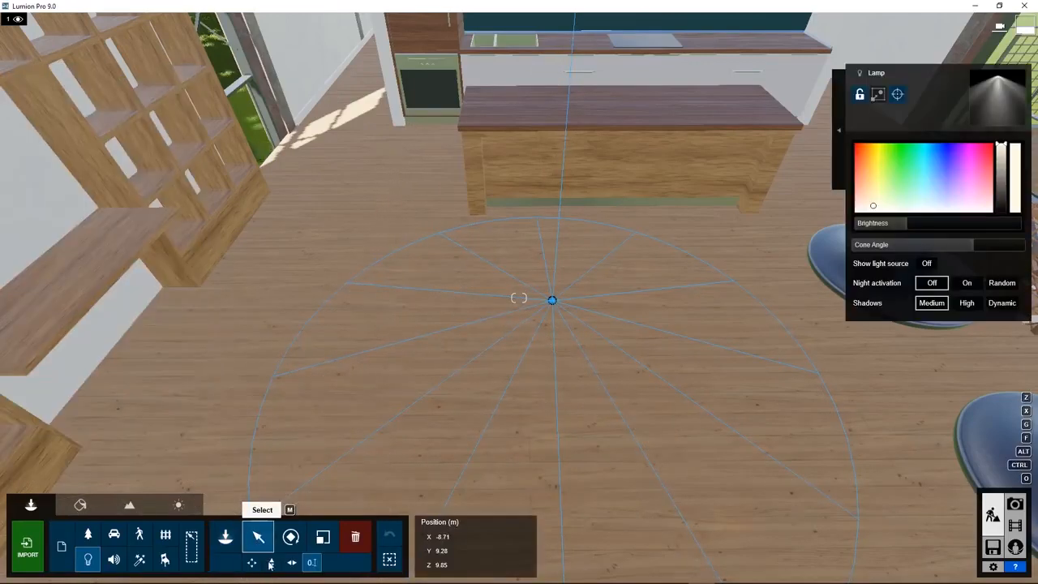
left_click(273, 563)
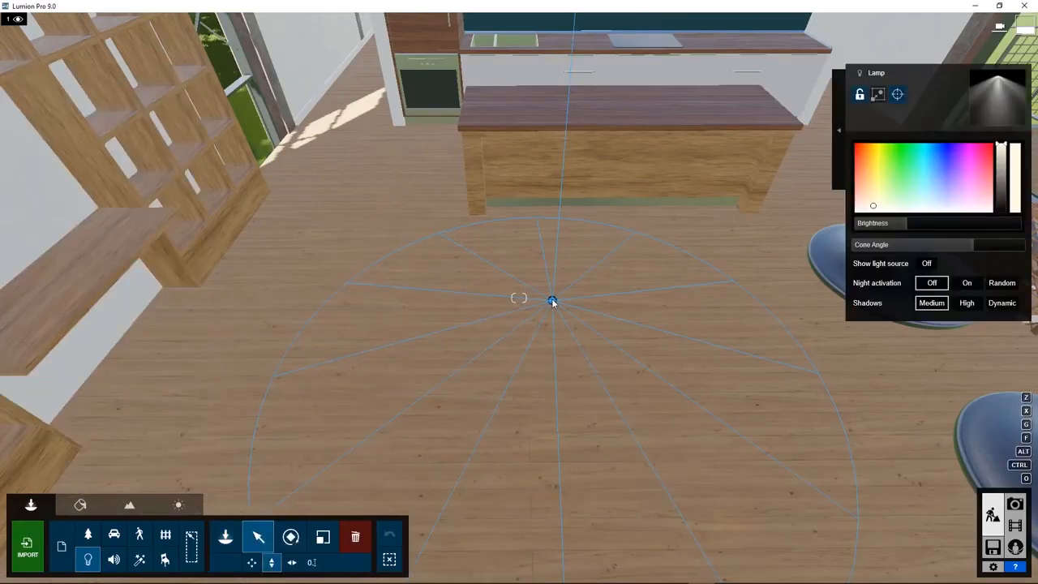
left_click_drag(552, 300, 558, 217)
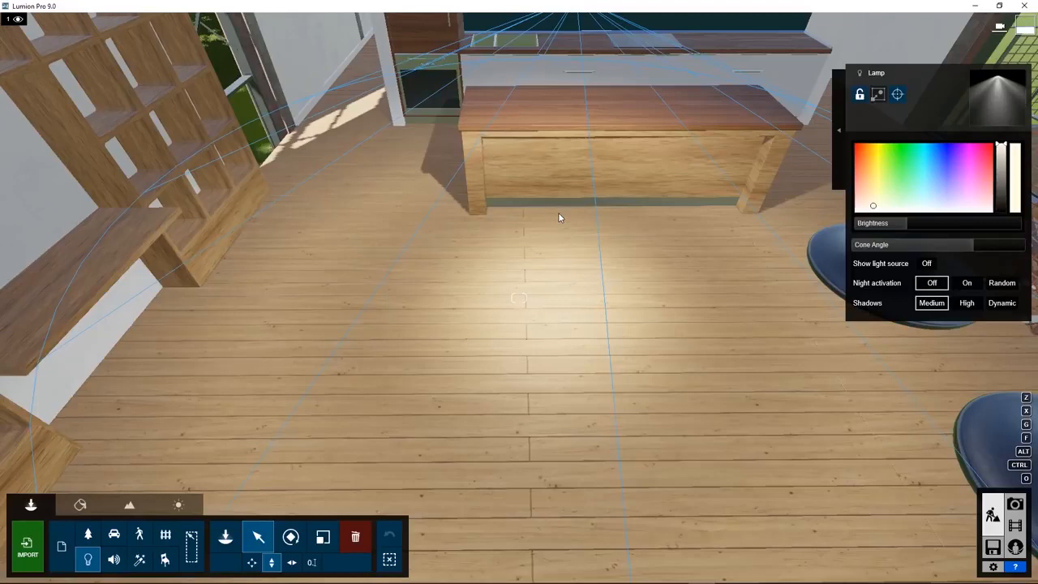
right_click_drag(558, 217, 531, 239)
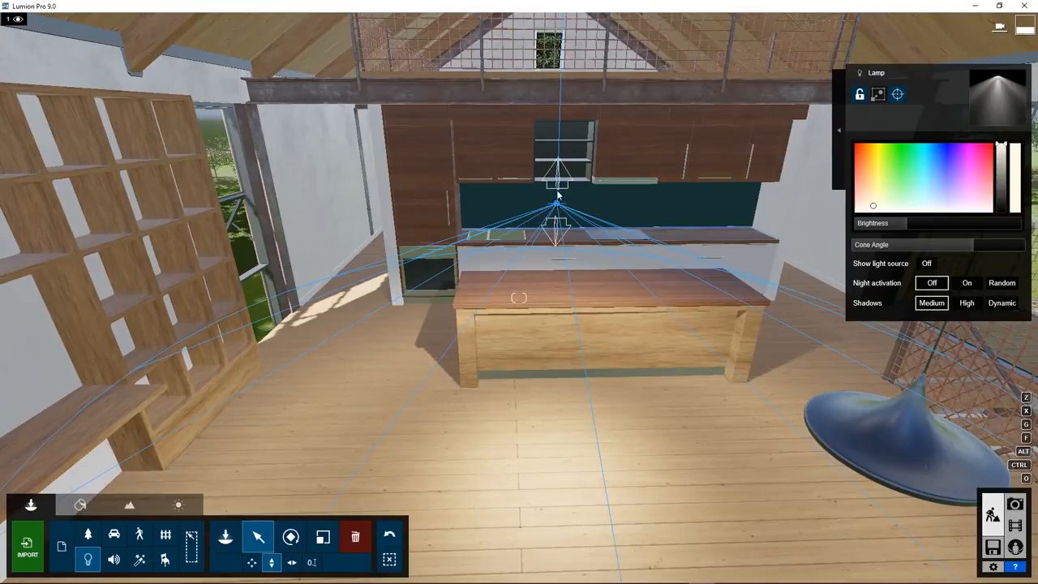
mouse_move(555, 208)
left_mouse_down()
mouse_move(555, 161)
mouse_move(555, 173)
left_mouse_up()
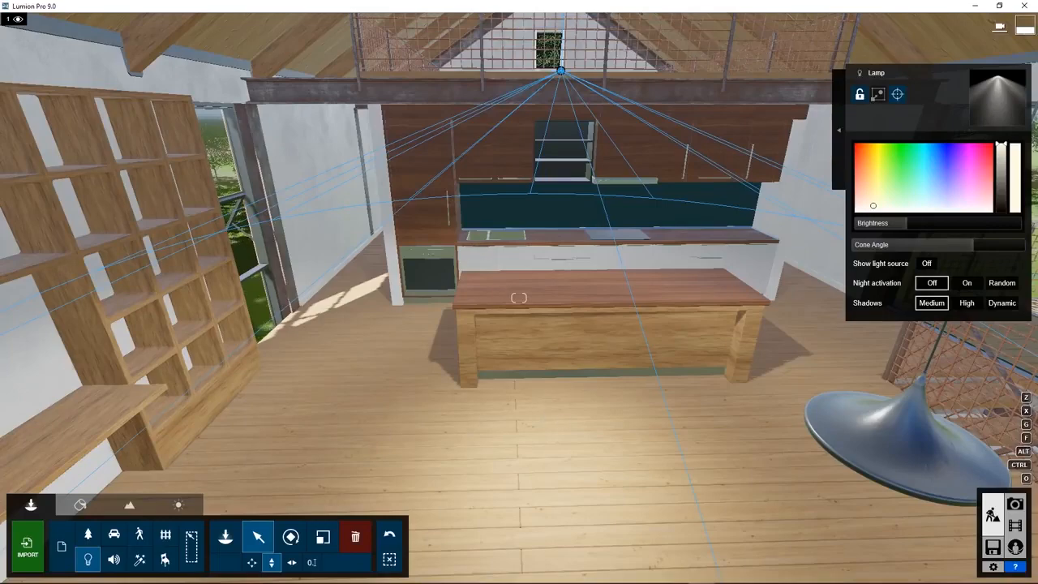
Delete the spotlight hanging above the floor in front of the kitchen island
key("s")
right_click_drag(539, 411, 465, 332)
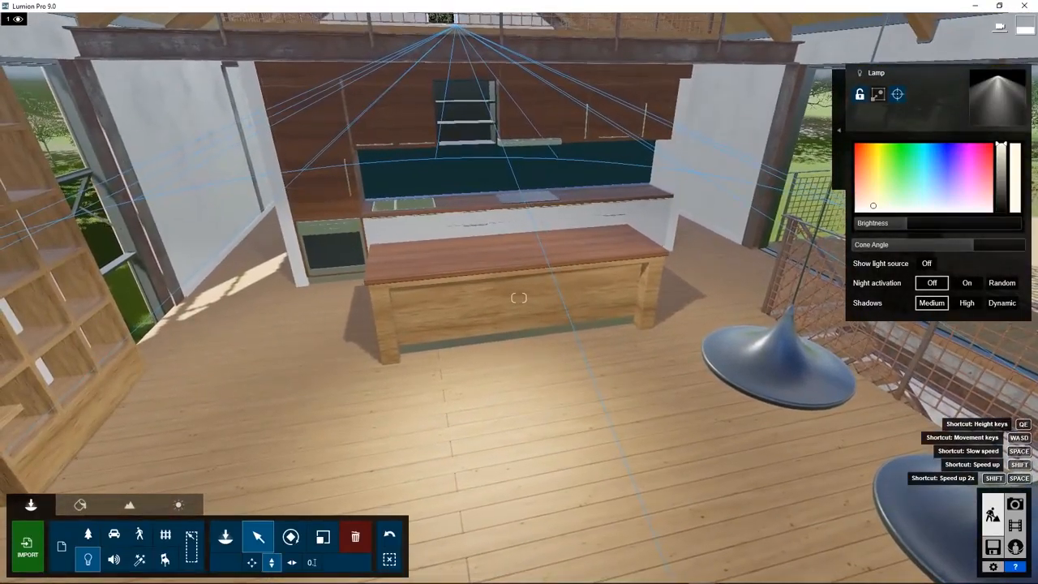
right_click_drag(572, 424, 560, 416)
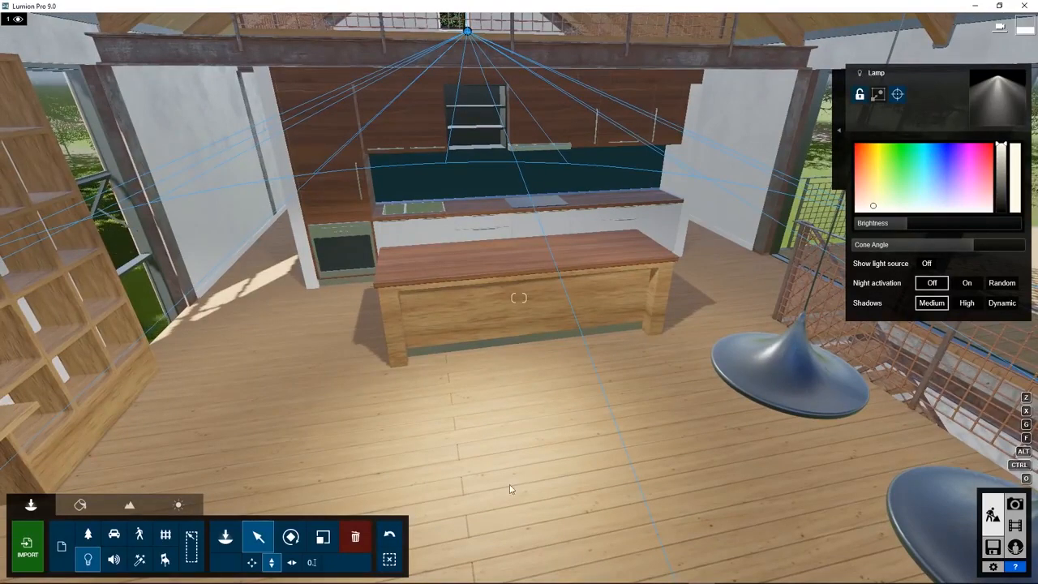
left_click(356, 539)
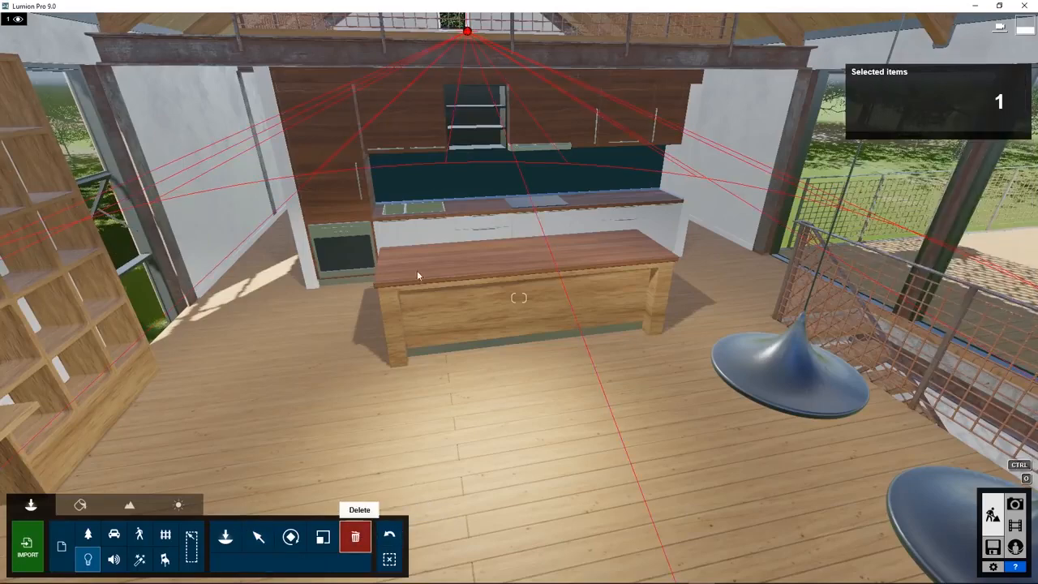
left_click(467, 32)
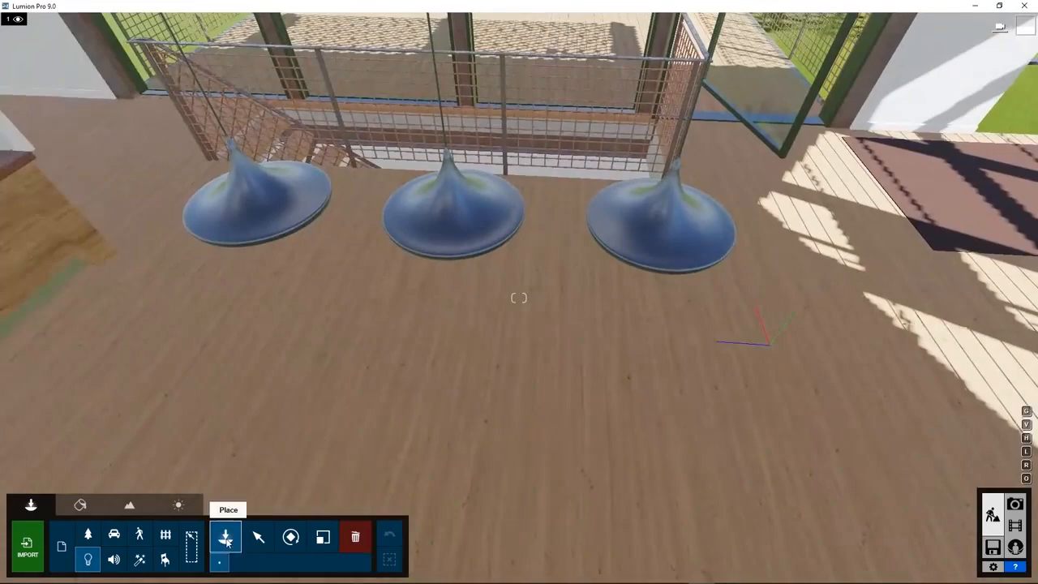
Place a Lamp30 spotlight near the three pendants and position it inside the shade of the pendant farthest from the kitchen island
left_click(226, 537)
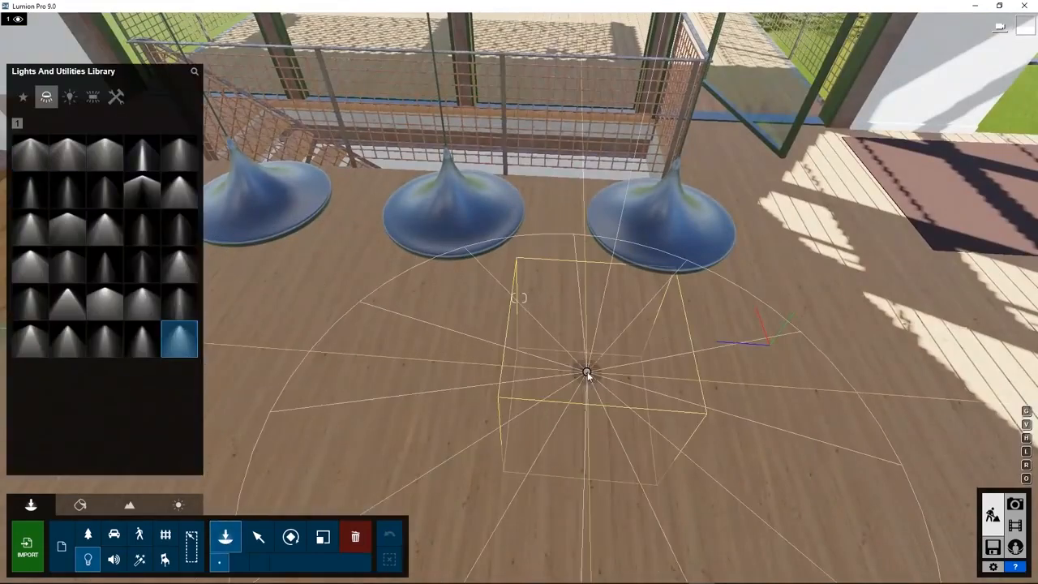
left_click(587, 372)
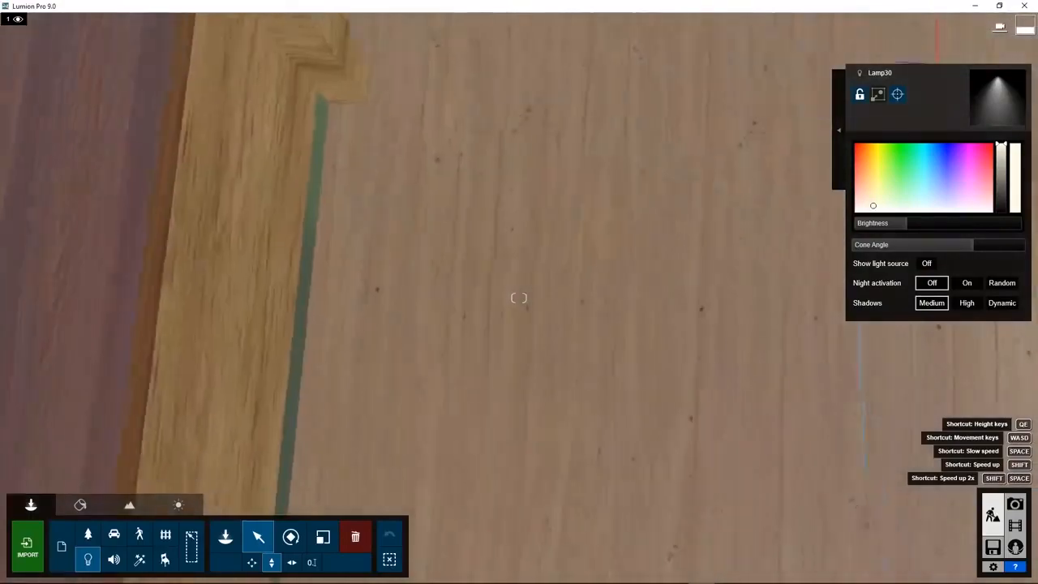
scroll(526, 282, "down", 4)
key("d")
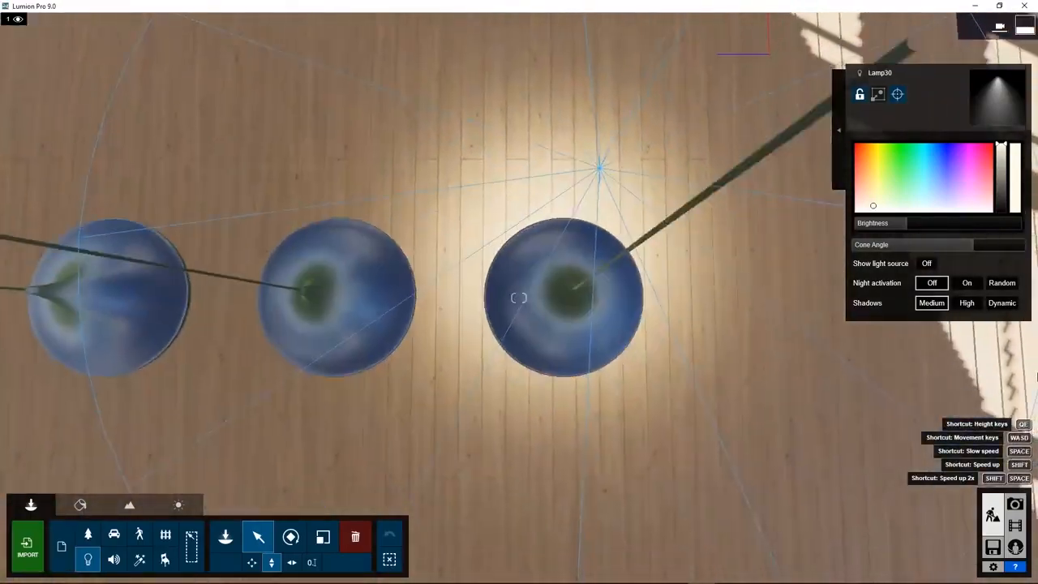
middle_click_drag(1036, 374, 1035, 352)
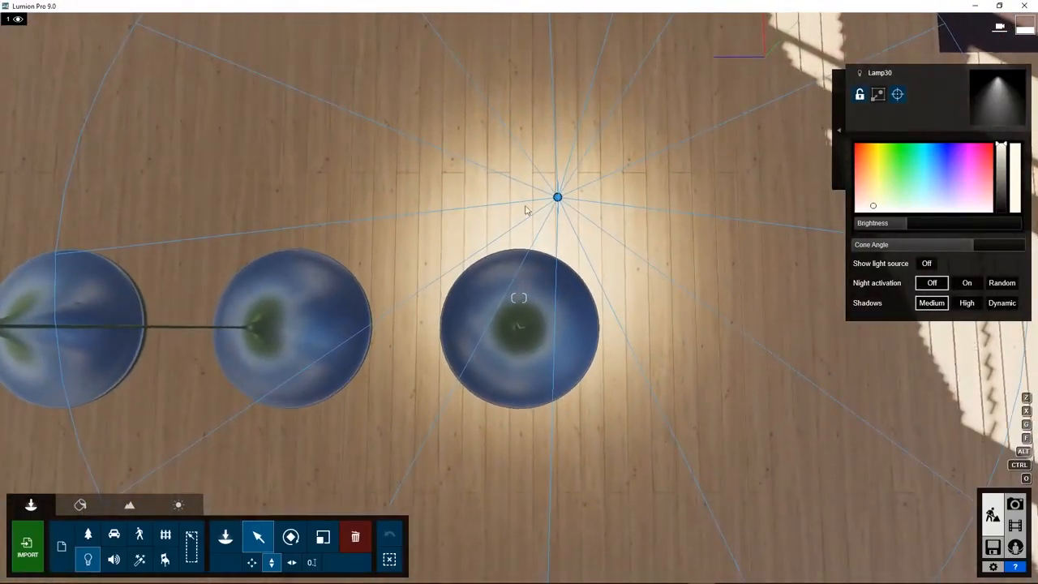
left_click(251, 562)
left_click_drag(557, 197, 520, 327)
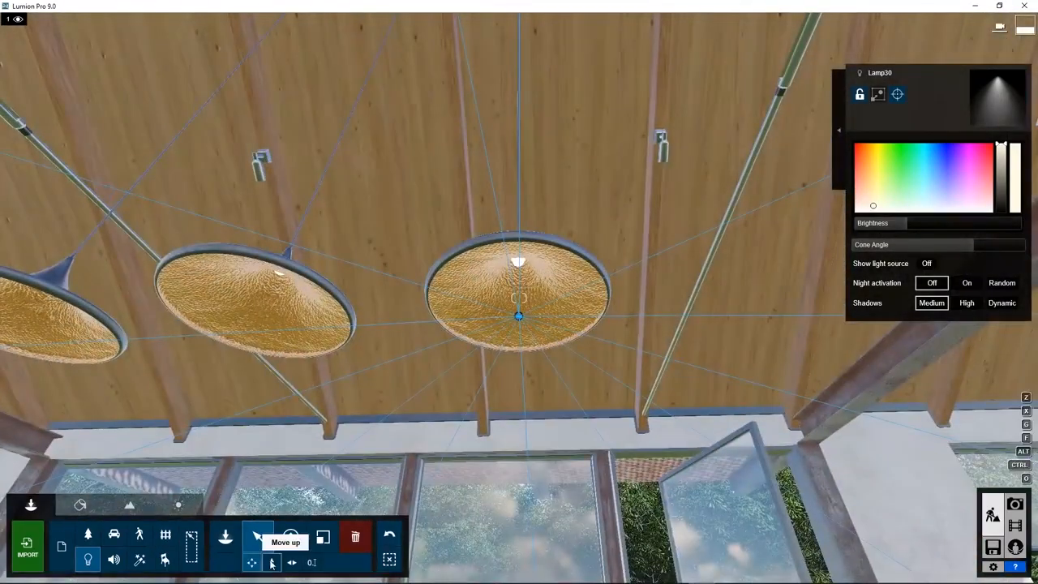
left_click(272, 562)
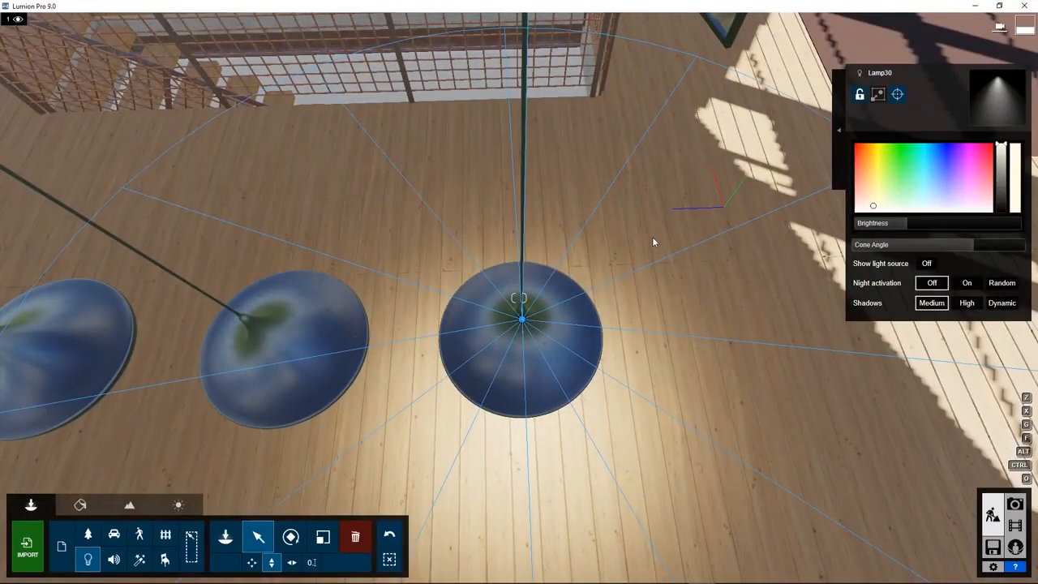
Show the numeric position entry for the selected Lamp30 spotlight and examine its coordinates
left_click(311, 562)
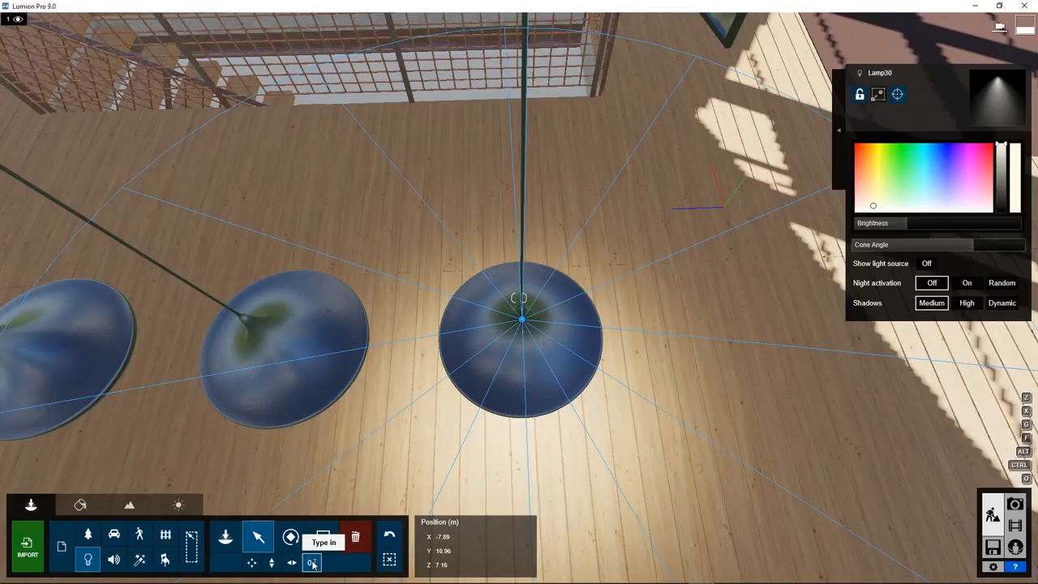
mouse_move(429, 556)
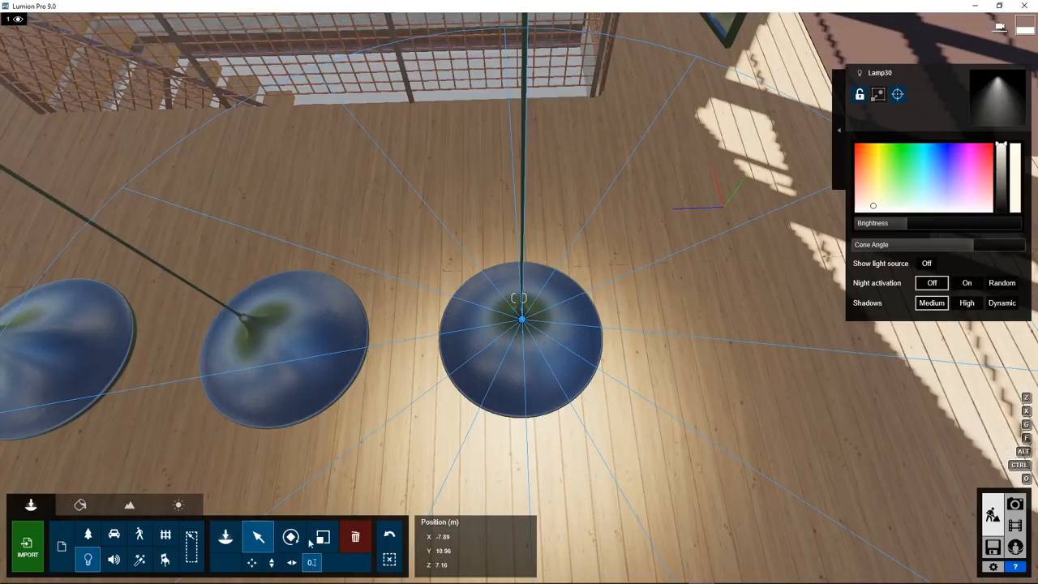
Copy the Lamp30 spotlight horizontally into the middle pendant and again into the pendant nearest the kitchen island
left_click(251, 564)
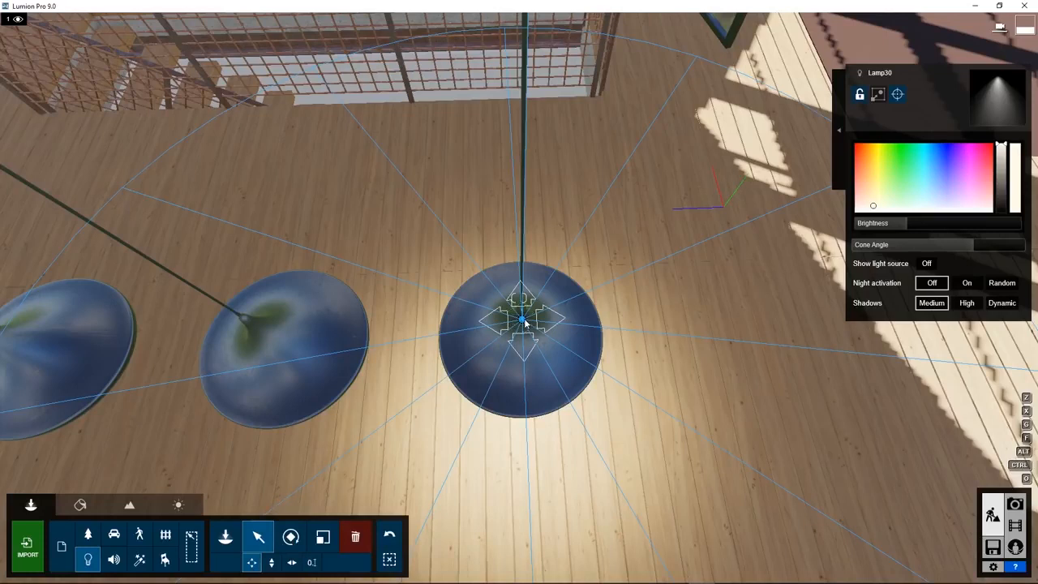
key("alt")
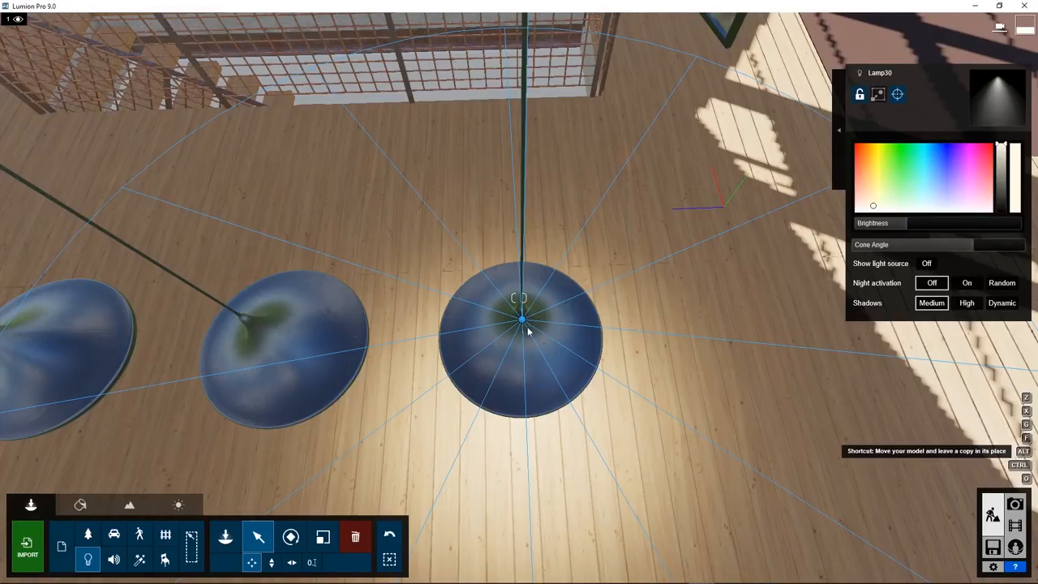
left_click_drag(526, 327, 255, 328, "alt")
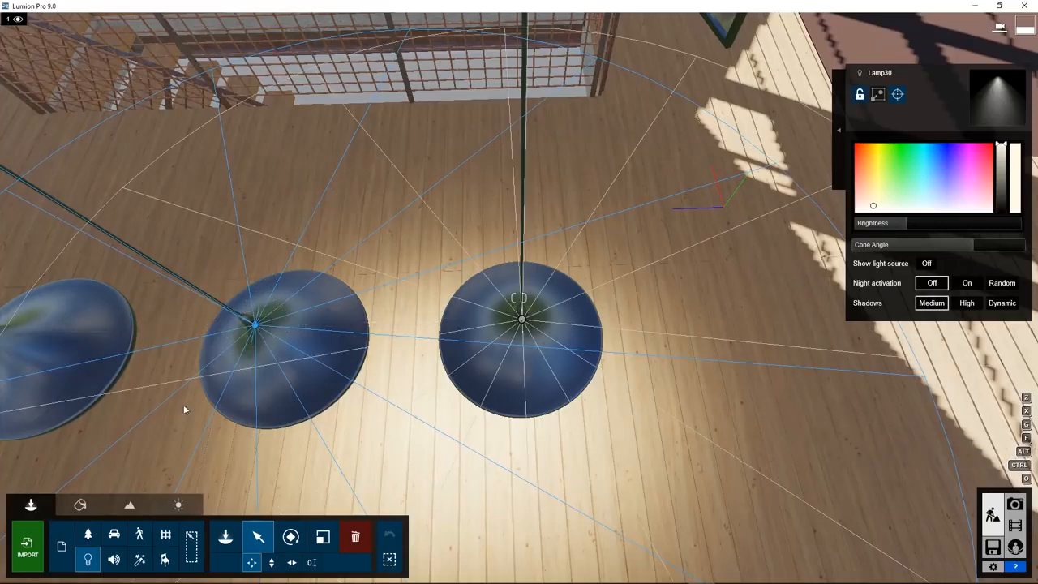
mouse_move(186, 410)
right_mouse_down()
mouse_move(154, 400)
mouse_move(182, 405)
right_mouse_up()
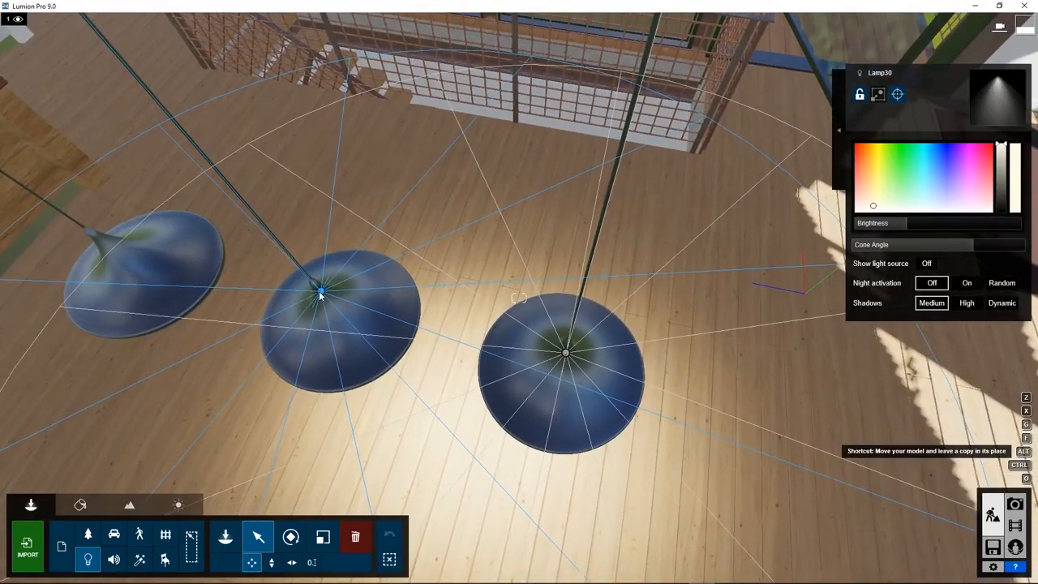
left_click_drag(319, 292, 113, 249, "alt")
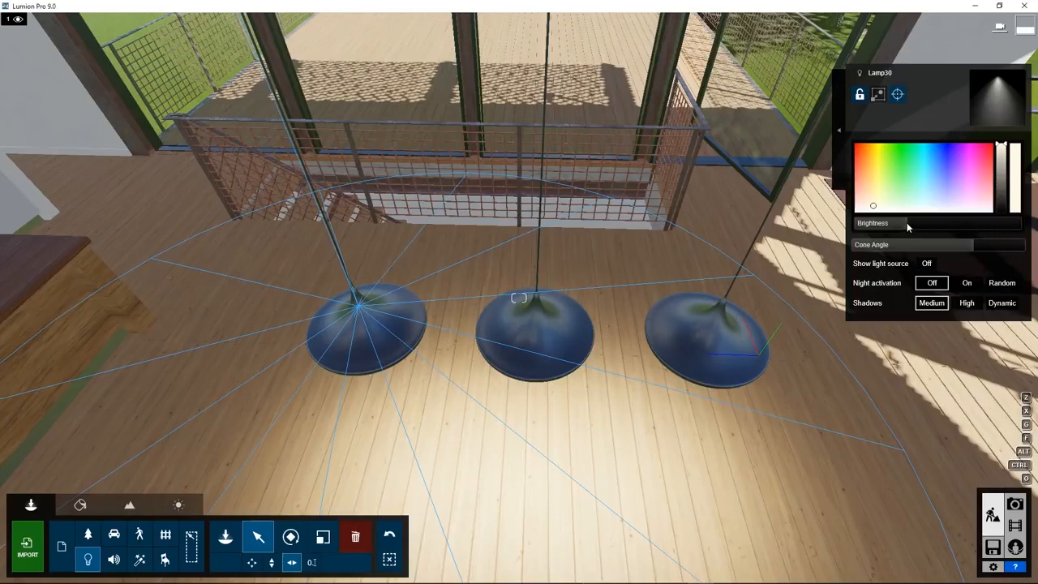
Adjust the brightness and strongly narrow the cone angle of the spotlight nearest the kitchen island, and set its night activation to On
left_click_drag(941, 221, 883, 248)
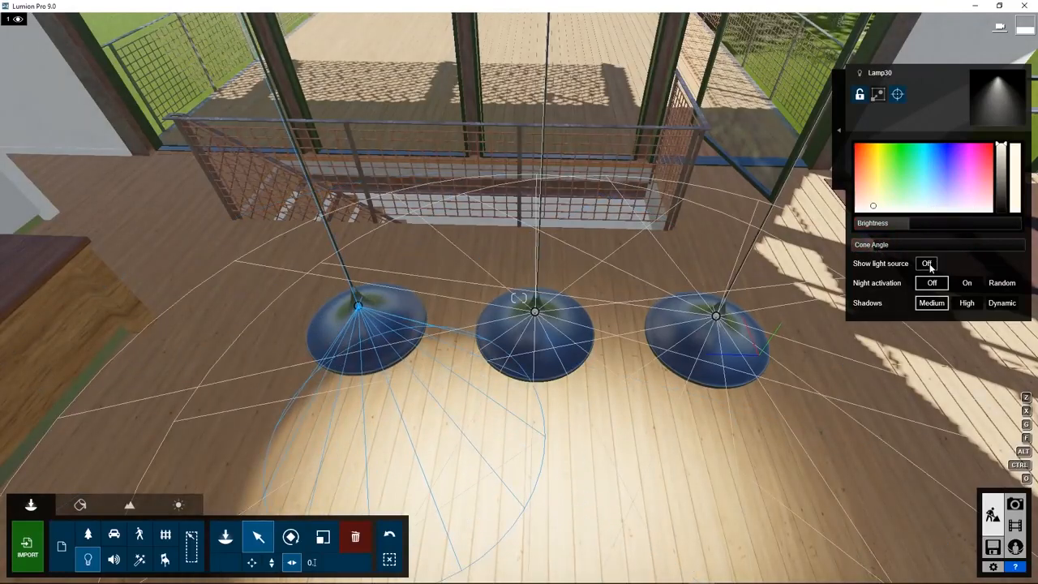
left_click(927, 265)
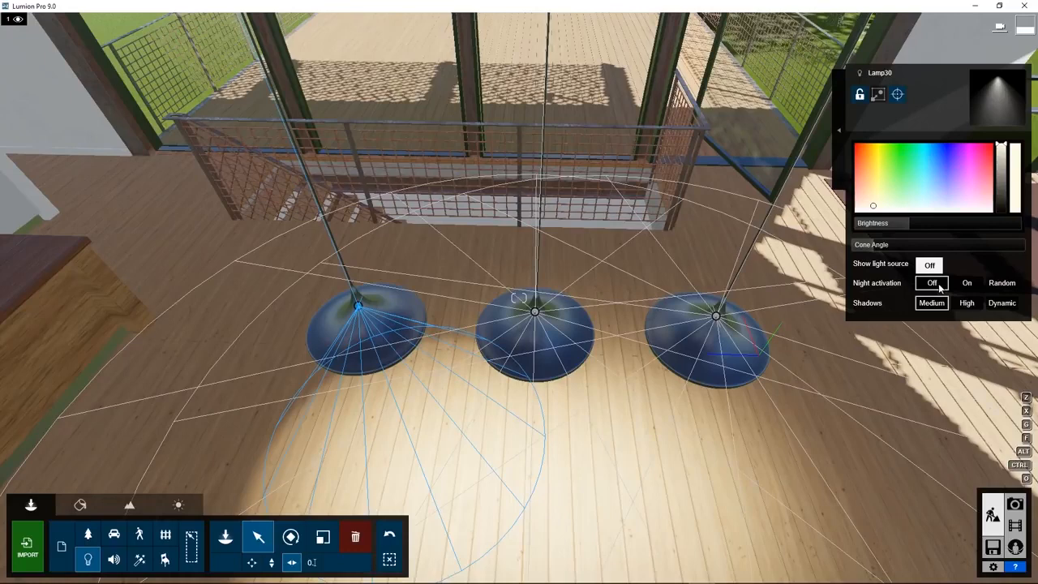
left_click(965, 283)
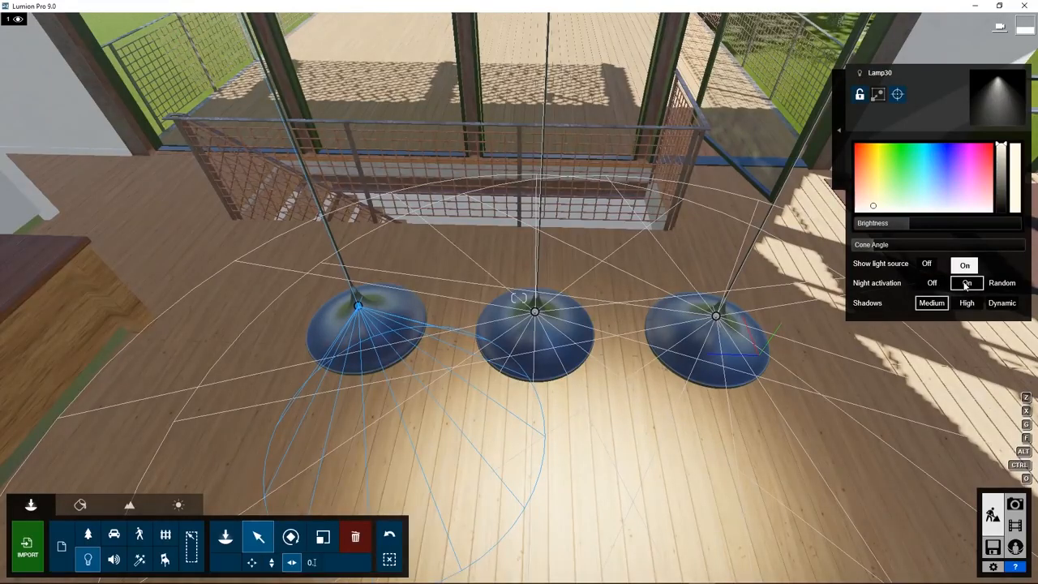
Test the spotlight's night activation by changing the sun's height in the weather settings
left_click(178, 504)
left_click_drag(95, 534, 95, 559)
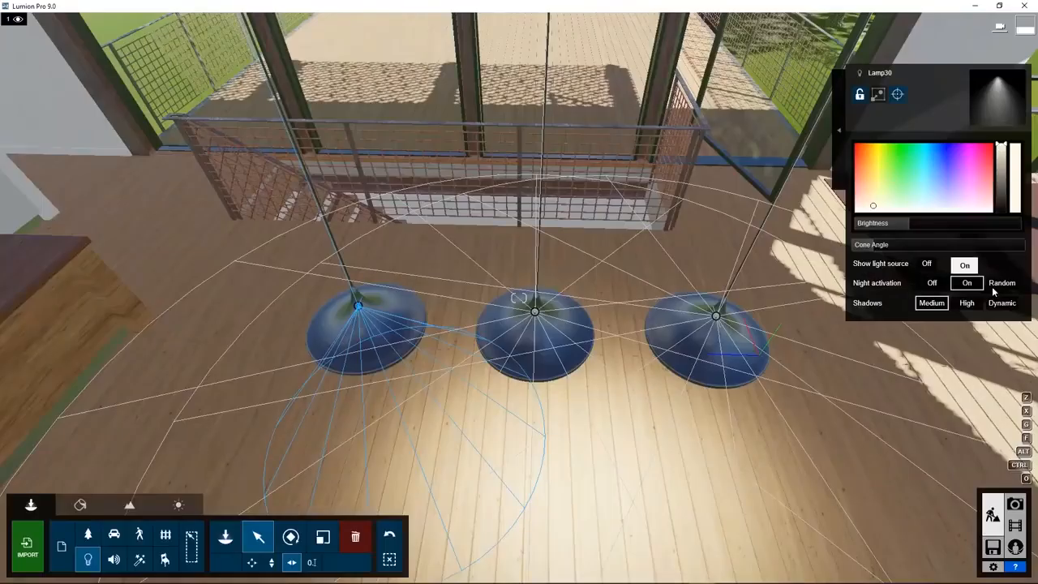
left_click(1008, 265)
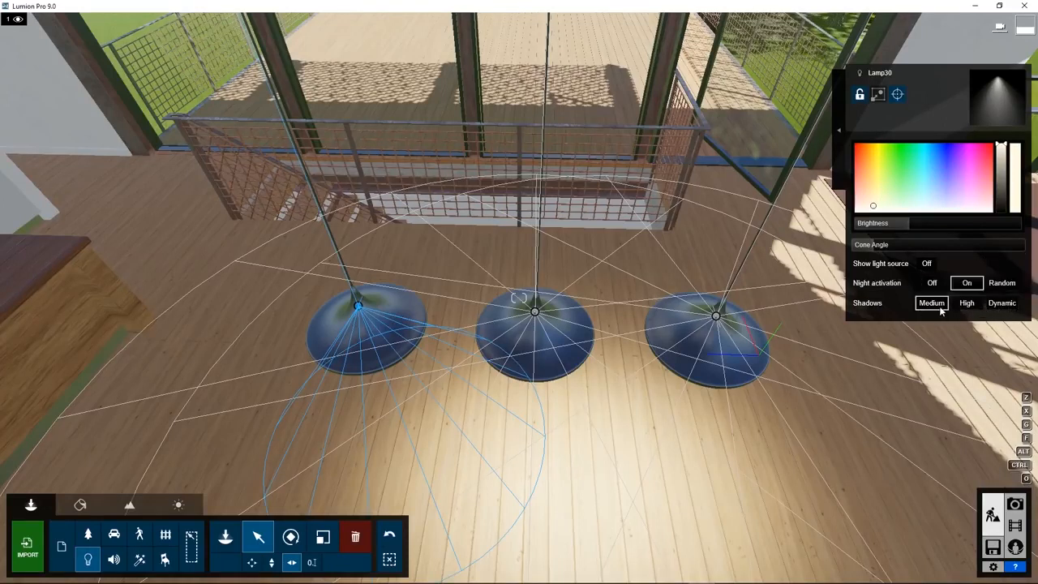
Try the High, Dynamic and Medium shadow options on the selected spotlight and set its shadows to High
left_click(965, 304)
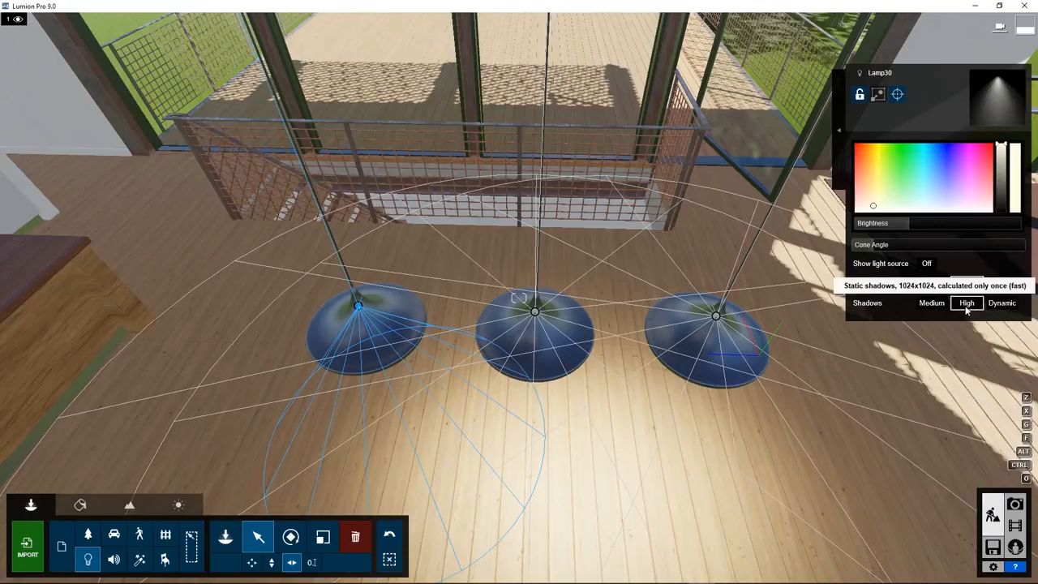
left_click(1002, 304)
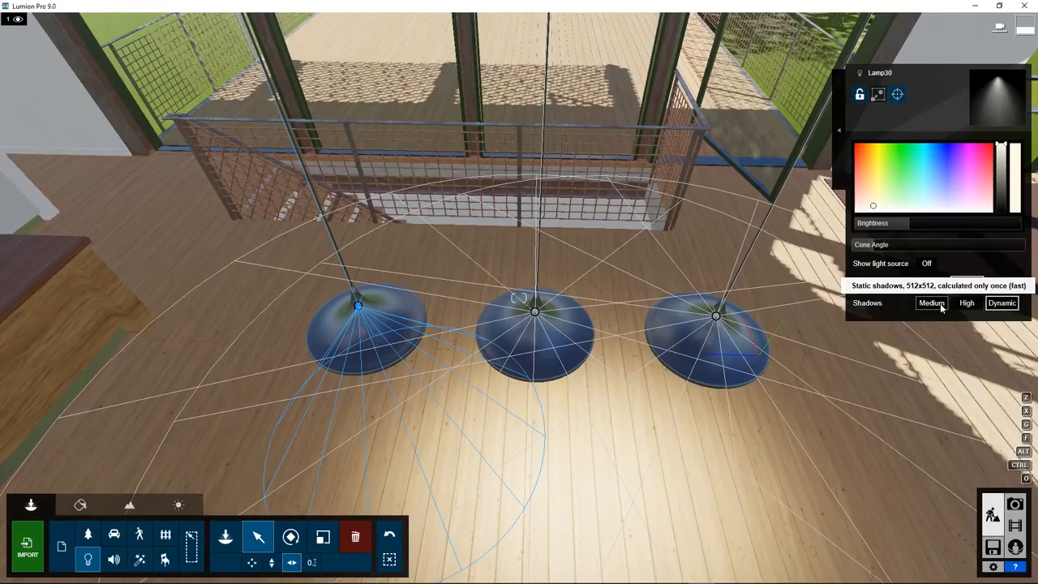
left_click(933, 303)
left_click(965, 304)
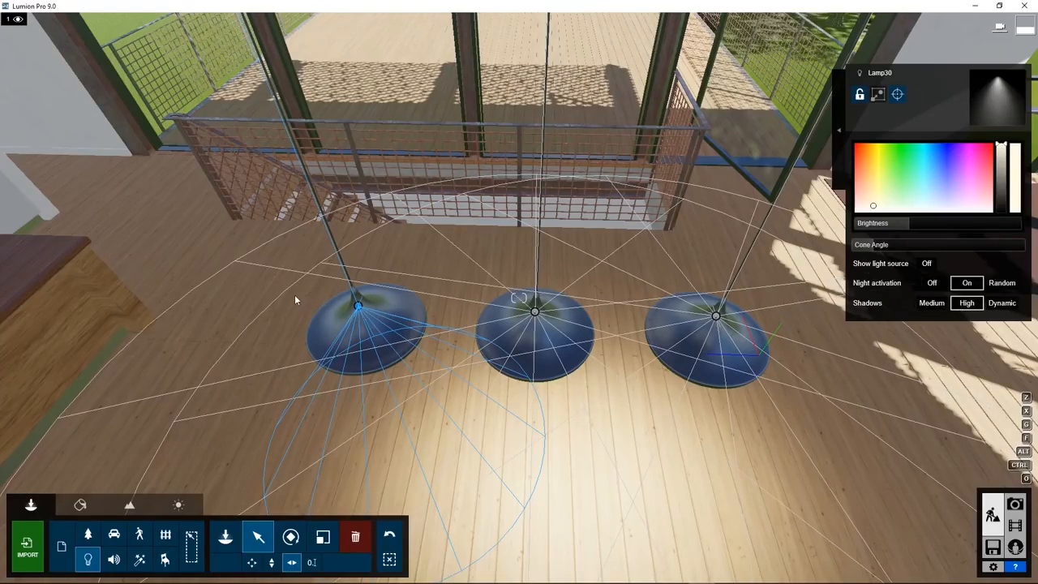
Select all three pendant spotlights together, give them a slightly wider shared cone angle and set night activation to Off
key("ctrl")
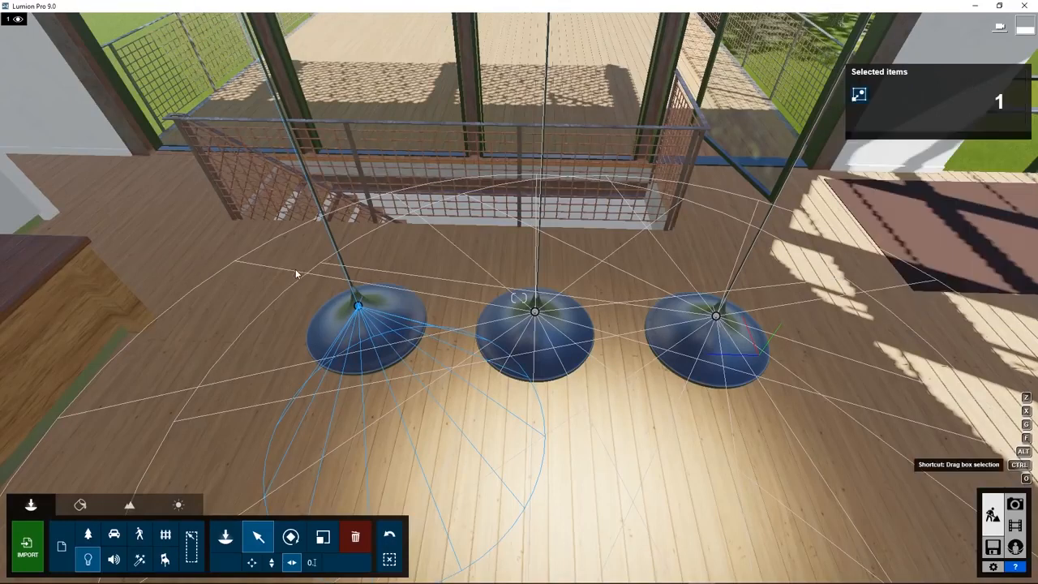
left_click_drag(477, 329, 795, 357, "ctrl")
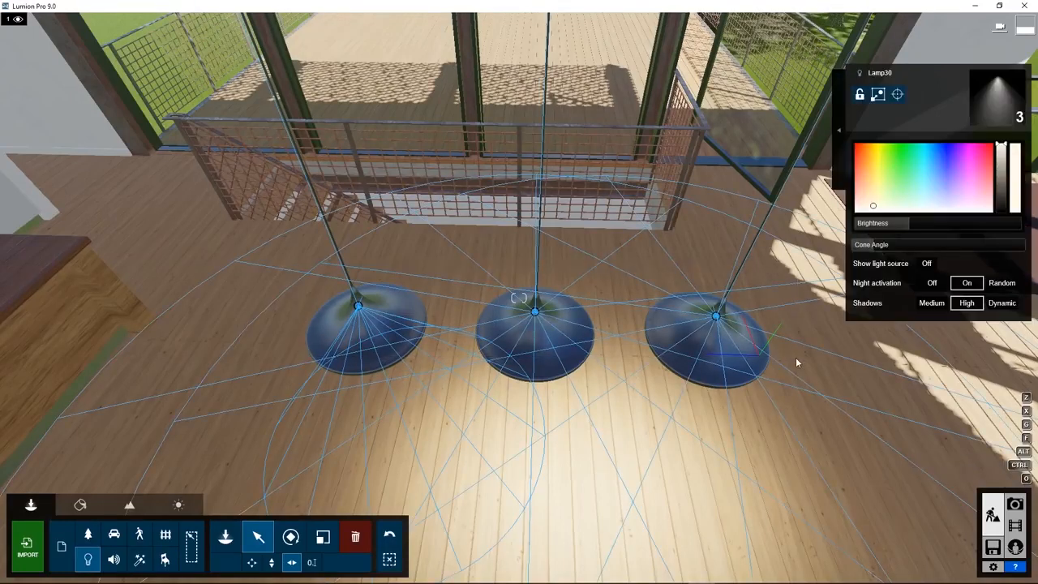
left_click_drag(872, 243, 890, 248)
left_click(931, 282)
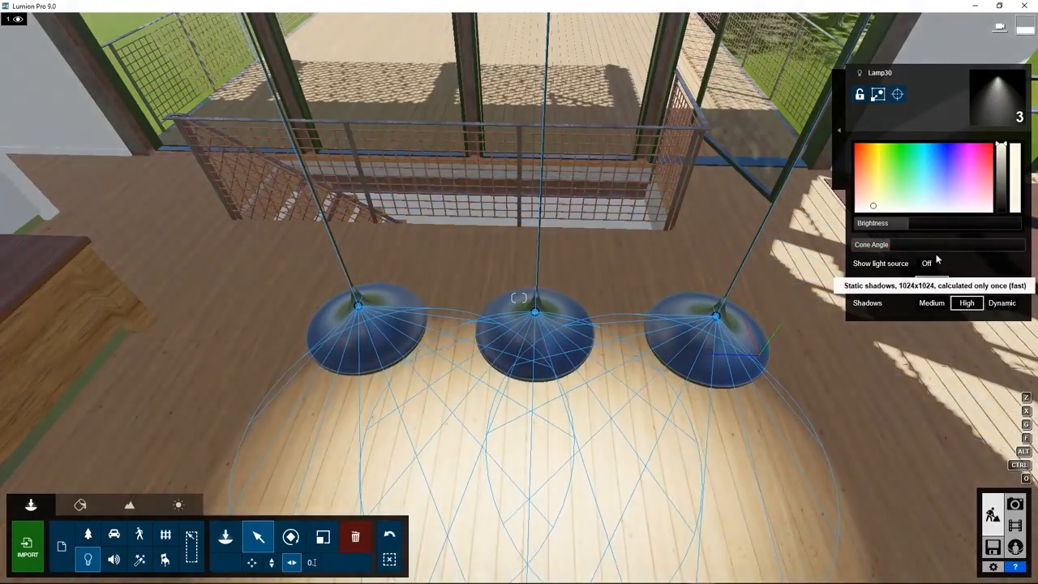
Slightly raise the shared brightness of the three selected Lamp30 spotlights and pick the spotlight nearest the kitchen island
left_click_drag(938, 223, 938, 224)
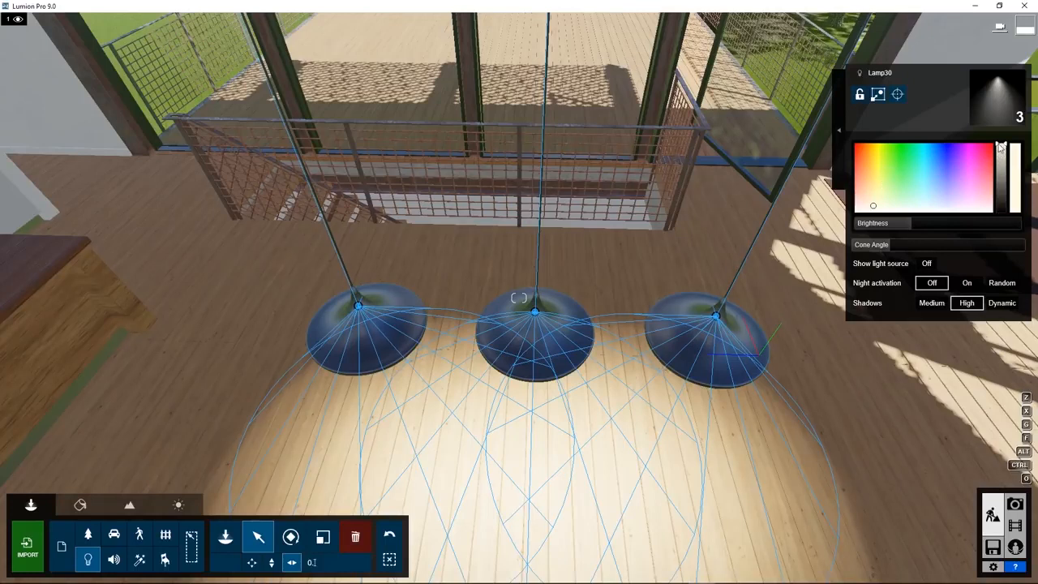
mouse_move(1000, 147)
left_mouse_down()
mouse_move(998, 202)
mouse_move(1000, 147)
left_mouse_up()
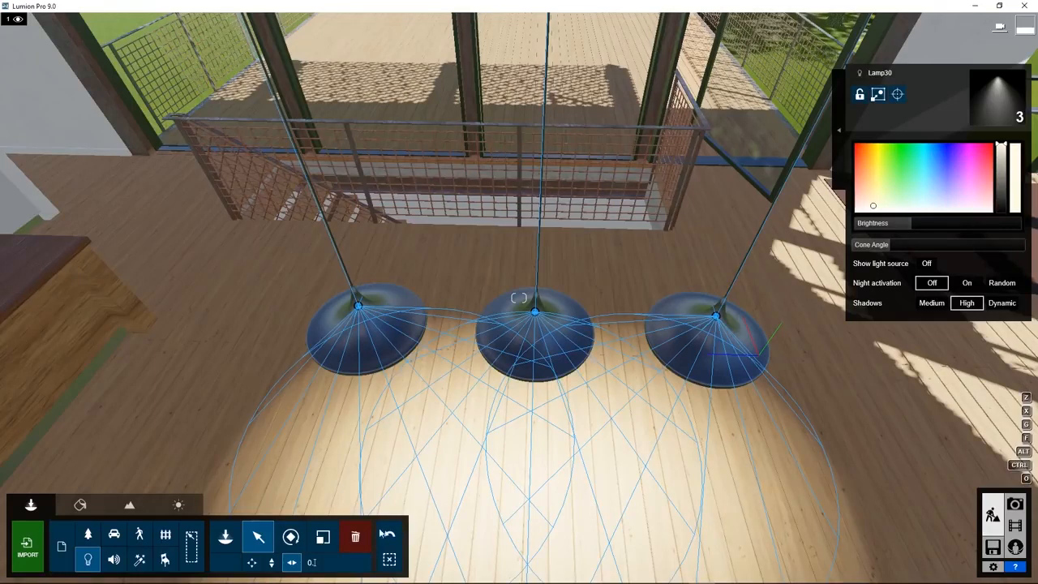
left_click(359, 308)
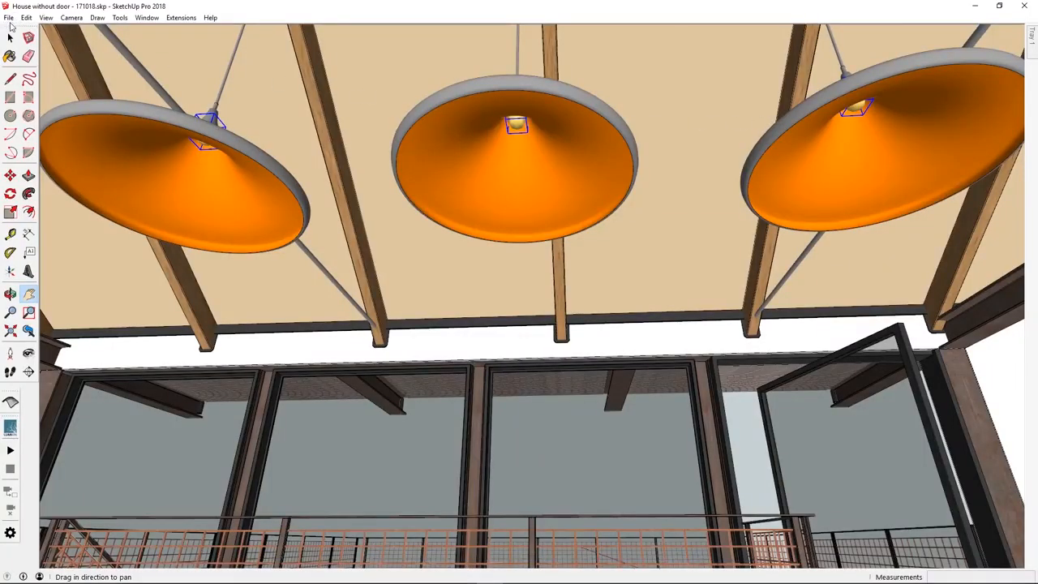
In SketchUp, start a 3D model export of the light placeholders inside the three pendant lamps
left_click(8, 17)
mouse_move(25, 175)
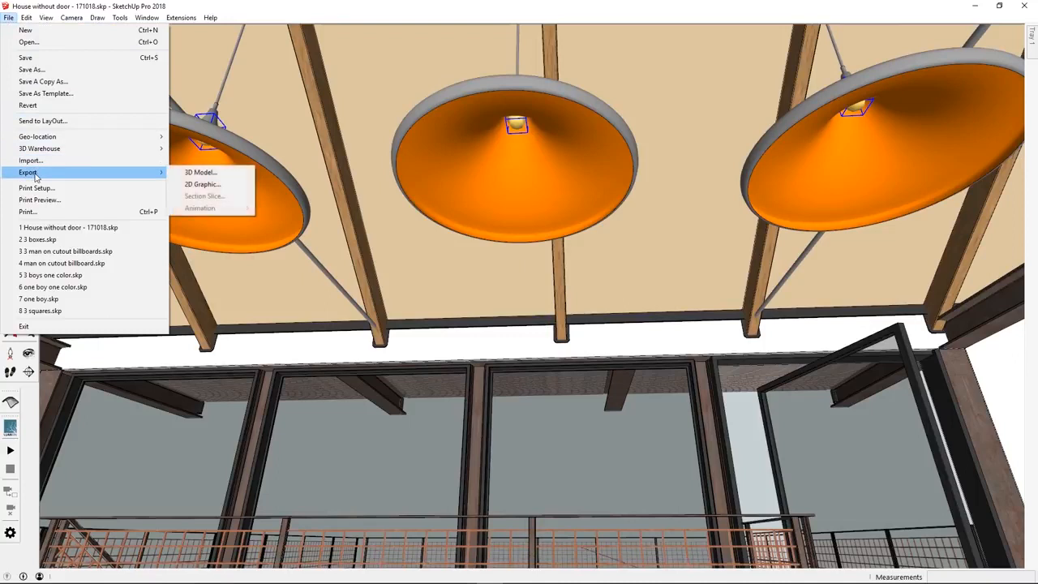
left_click(196, 175)
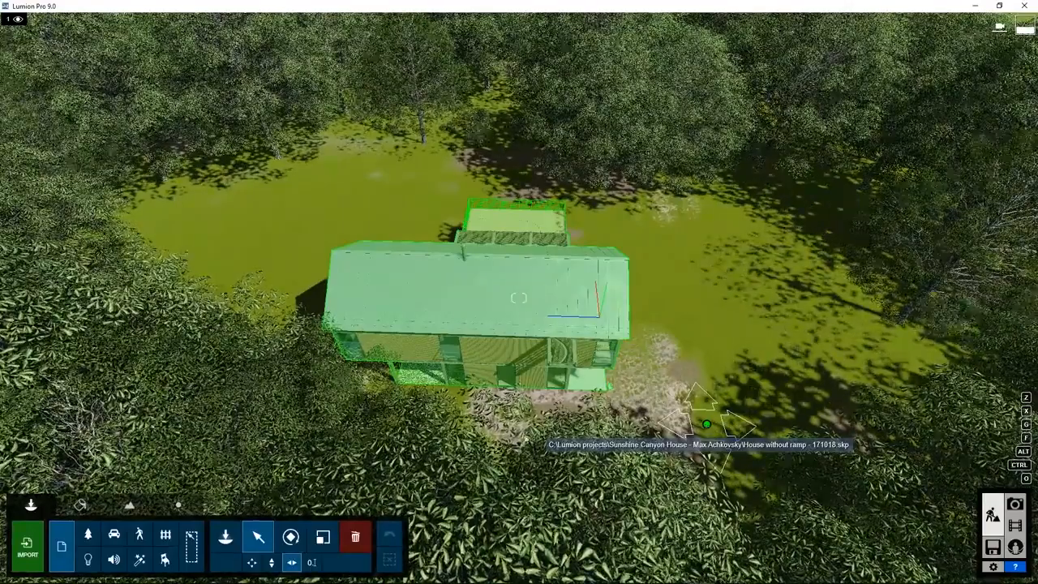
In Lumion, import the Collada file "3 lights in canyon house.dae" and place it beside the house
left_click(27, 548)
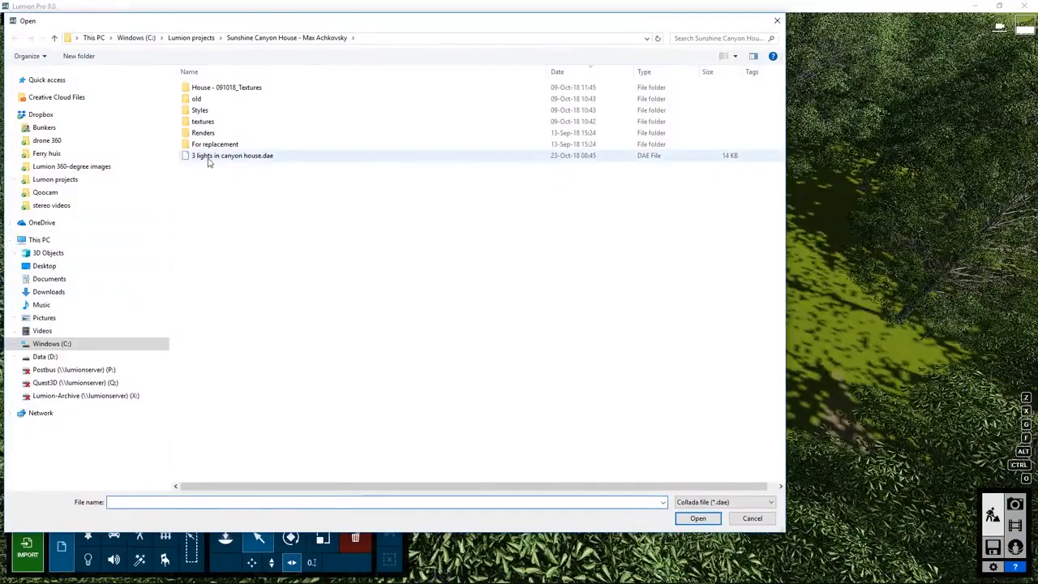
double_click(208, 157)
left_click(677, 407)
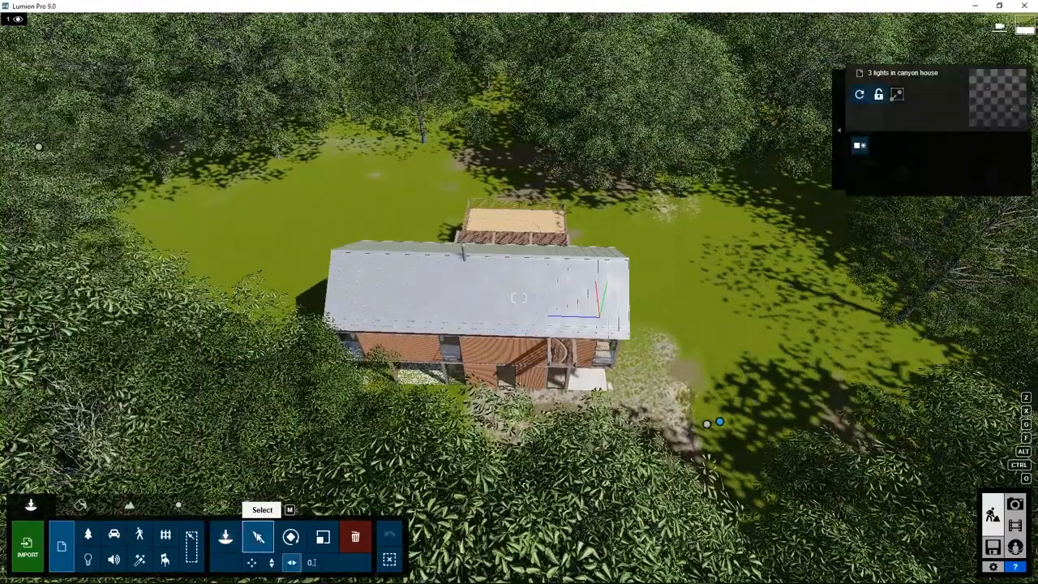
Select the house and the imported lights model together and align them to the same position, with numeric positioning enabled
left_click(707, 426)
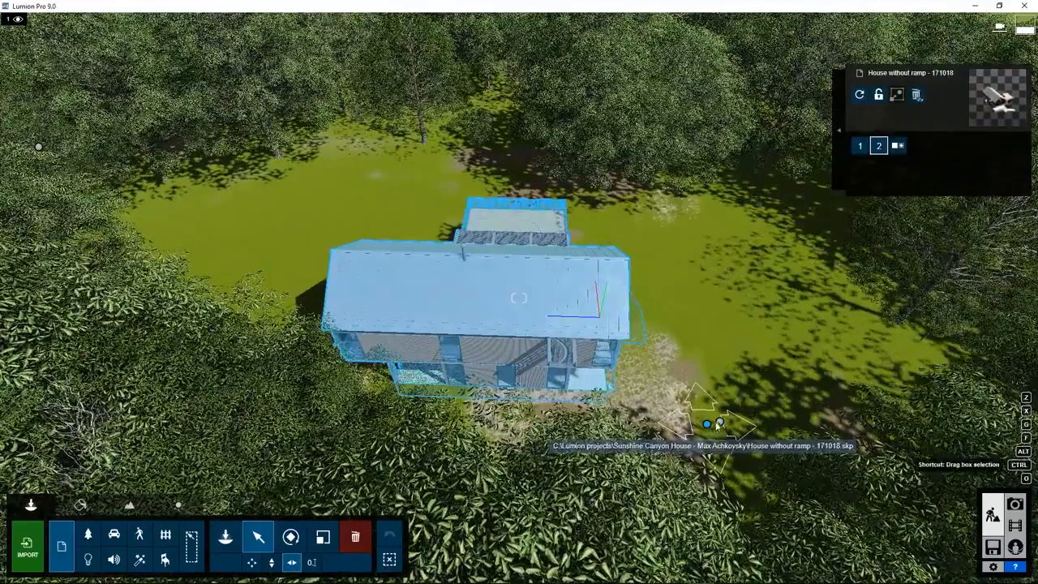
left_click(720, 422, "ctrl")
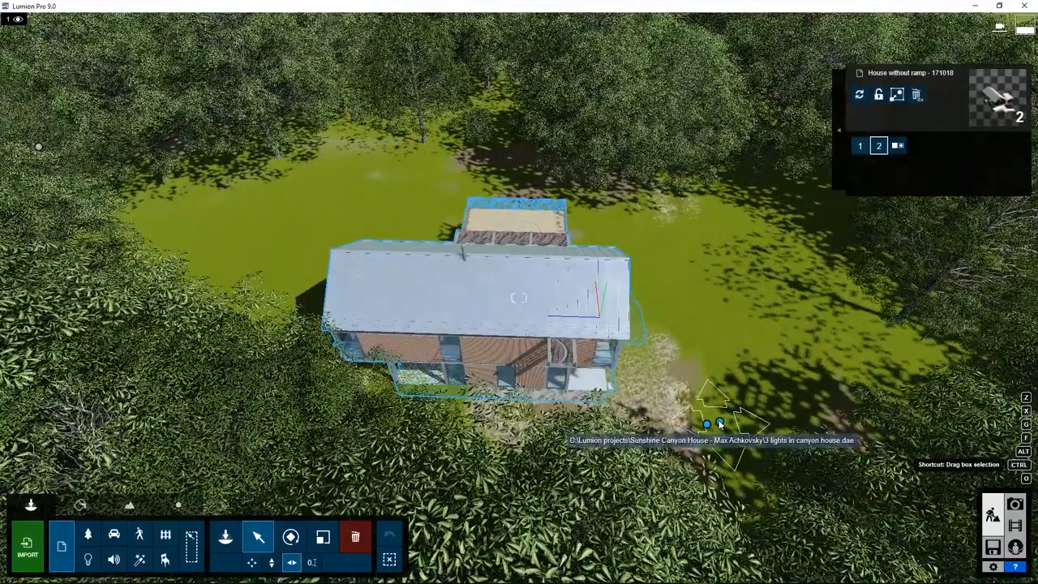
left_click(839, 132)
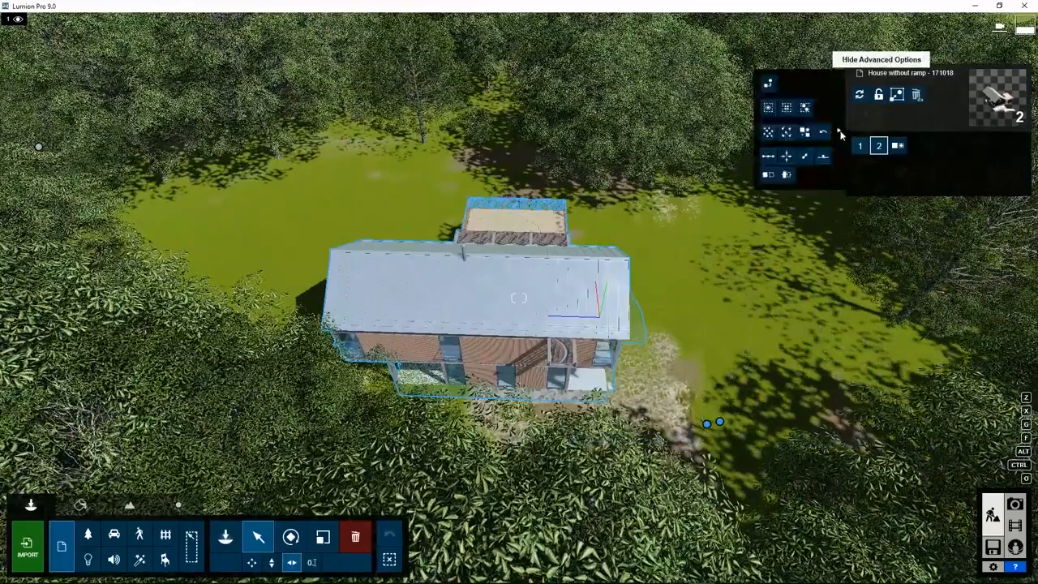
left_click(787, 159)
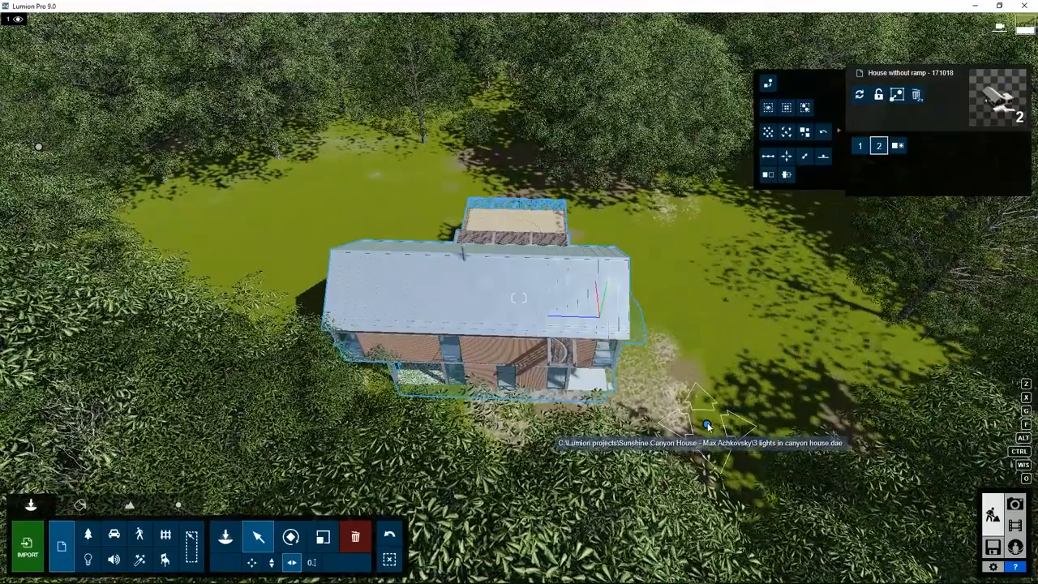
left_click(311, 561)
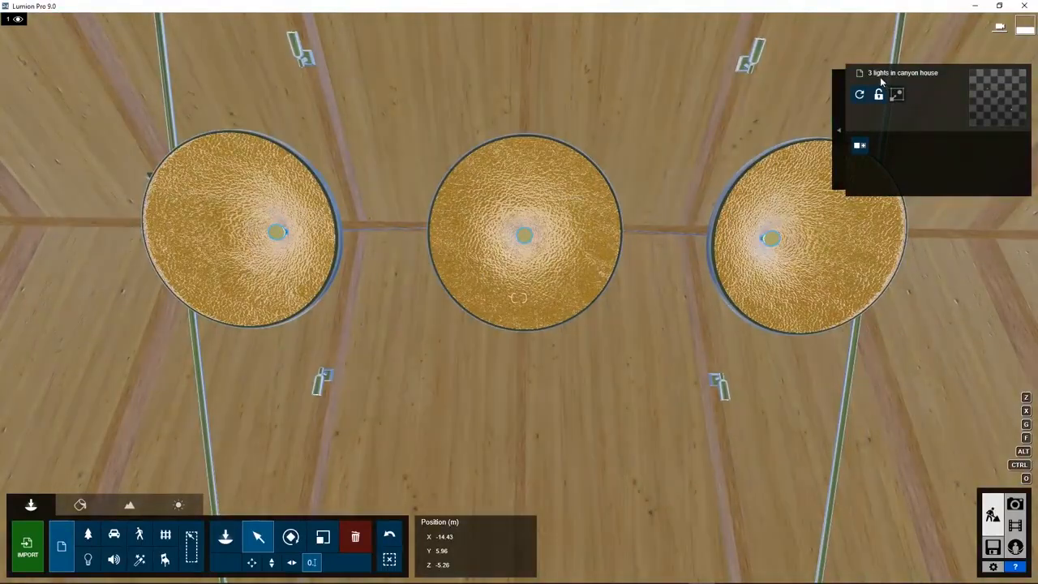
Place Lamp13 spotlights on the nodes of the imported "3 lights in canyon house" model
left_click(411, 191)
left_click(840, 131)
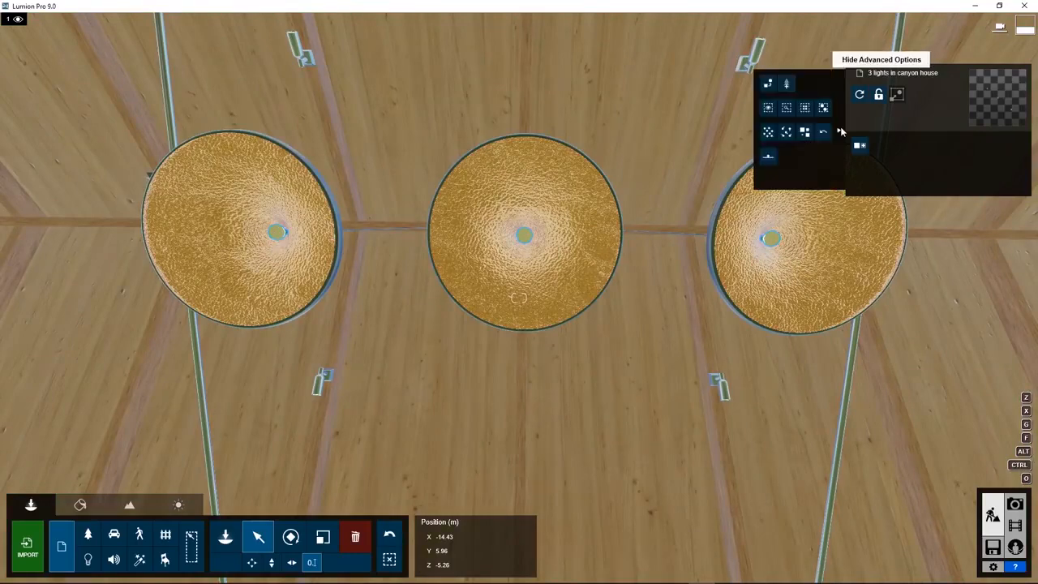
left_click(788, 84)
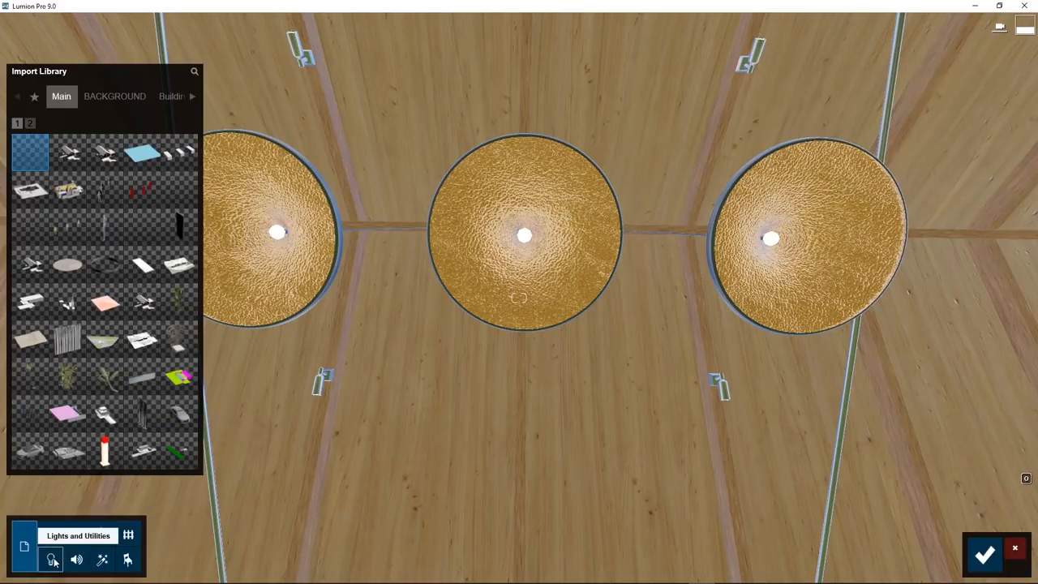
left_click(51, 560)
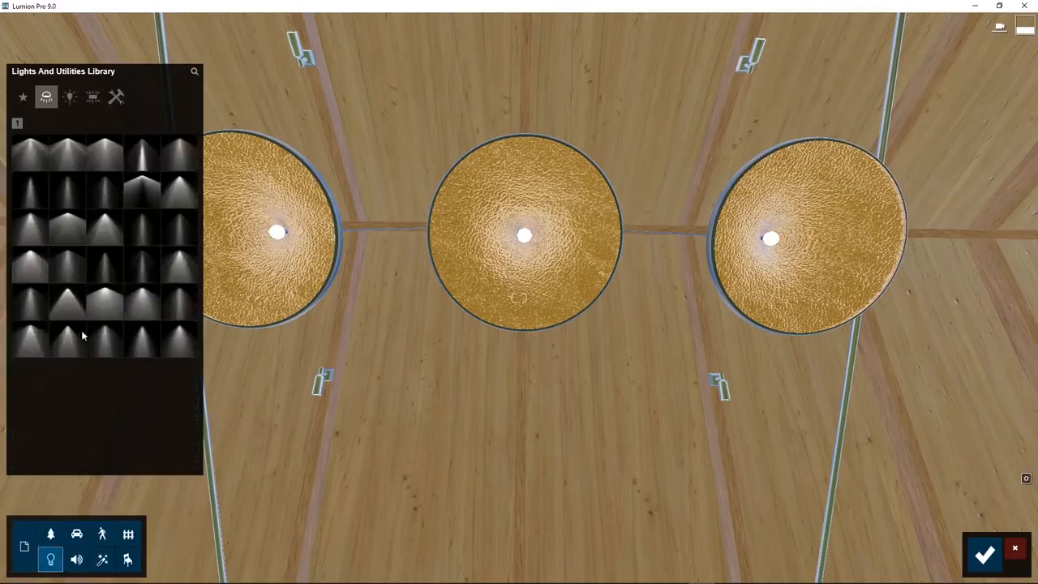
left_click(107, 227)
left_click(977, 559)
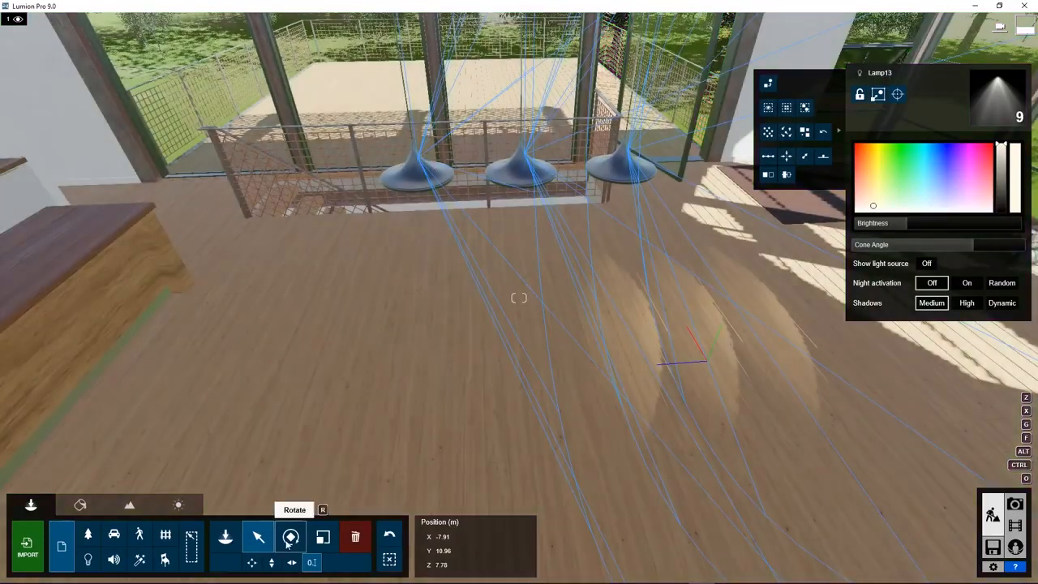
Rotate all the selected Lamp13 spotlights to a pitch of 90° so they point down at the floor
left_click(289, 538)
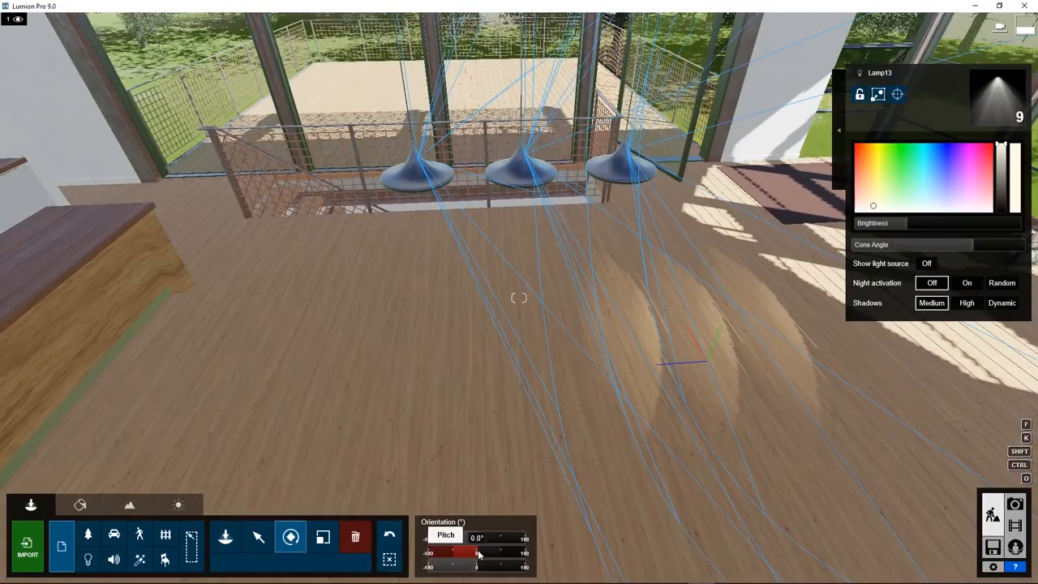
left_click_drag(478, 554, 500, 553)
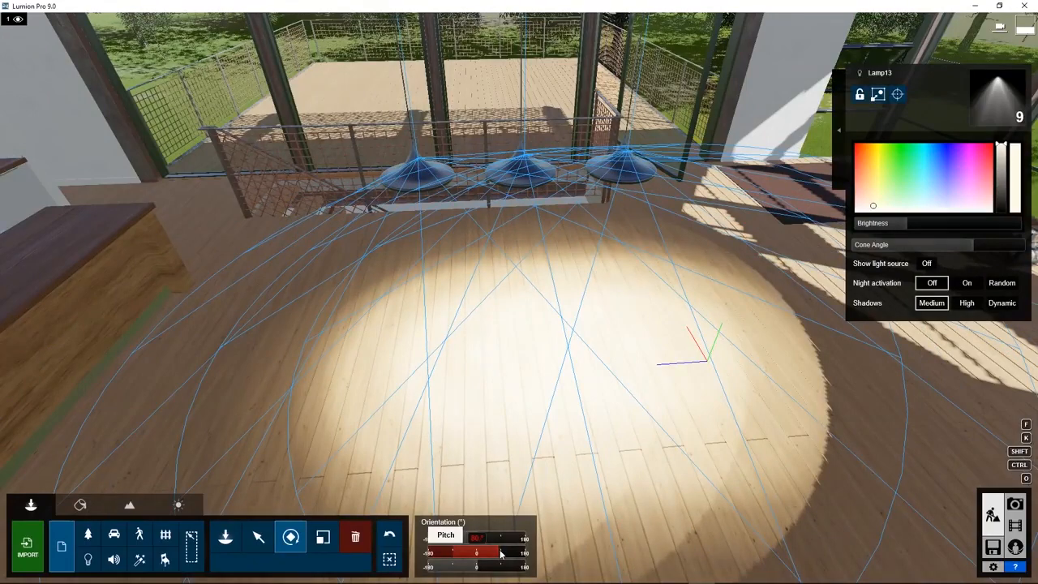
left_click_drag(501, 553, 500, 553)
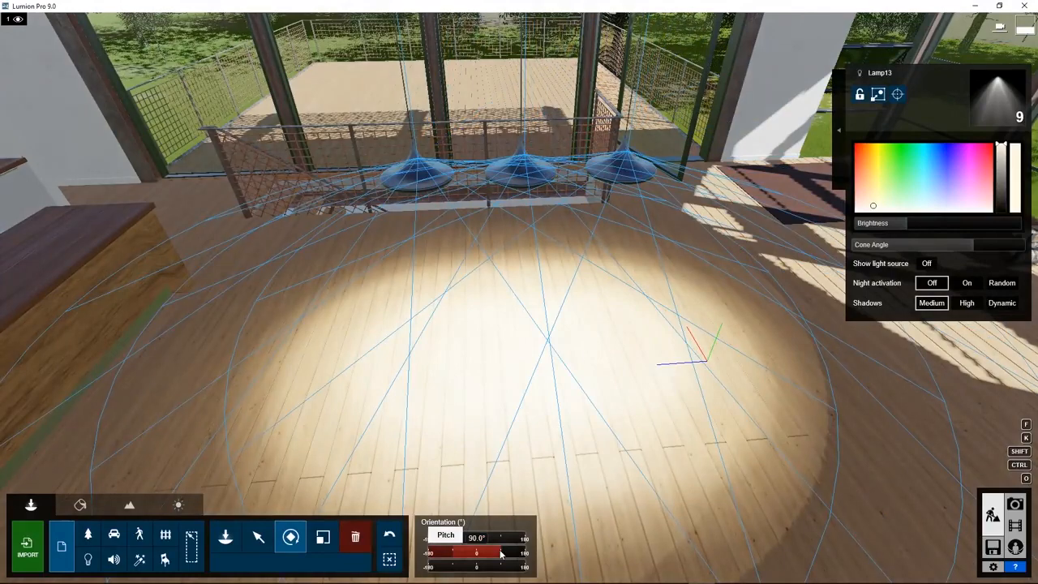
right_click_drag(636, 342, 635, 343)
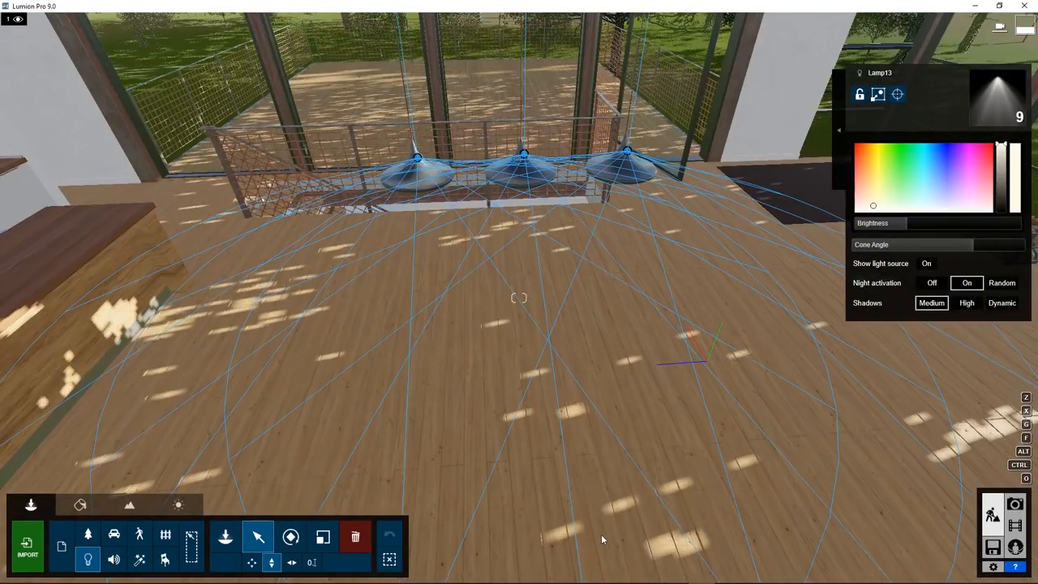
Compare night activation On and Off for the selected Lamp13 spotlights, leaving it Off with the light source shown
left_click(926, 264)
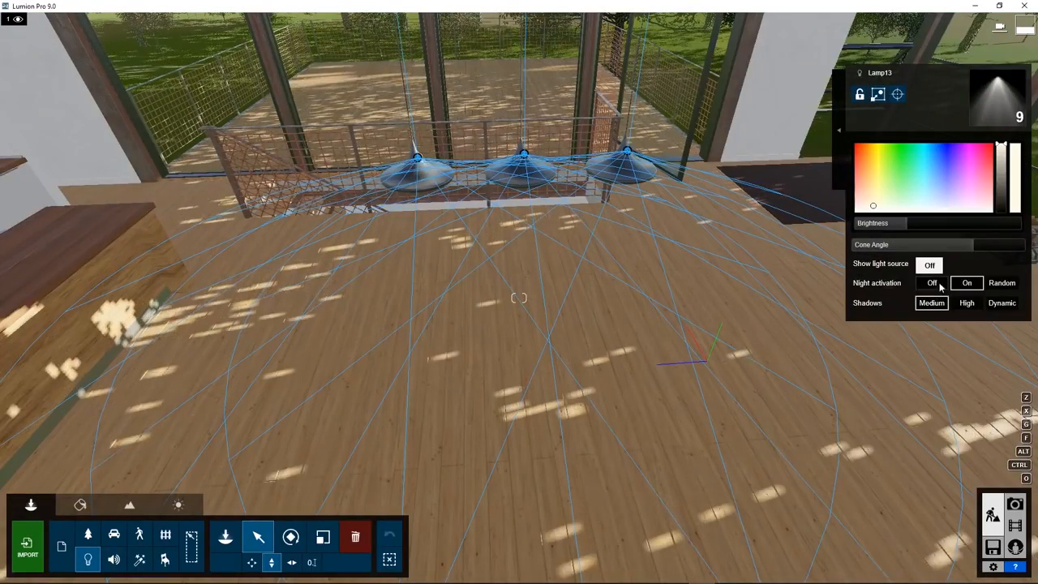
left_click(931, 283)
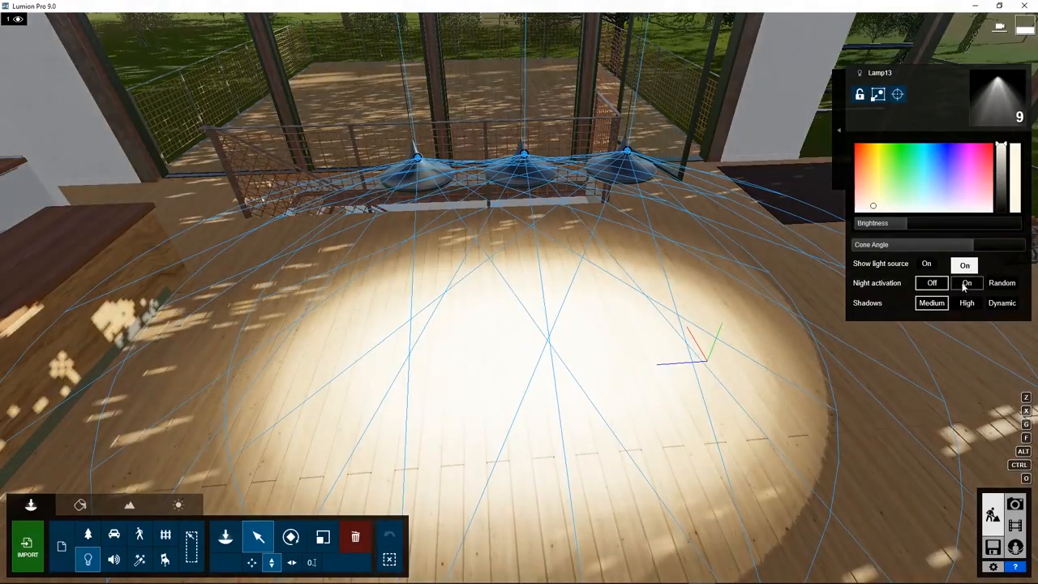
left_click(965, 283)
left_click(932, 283)
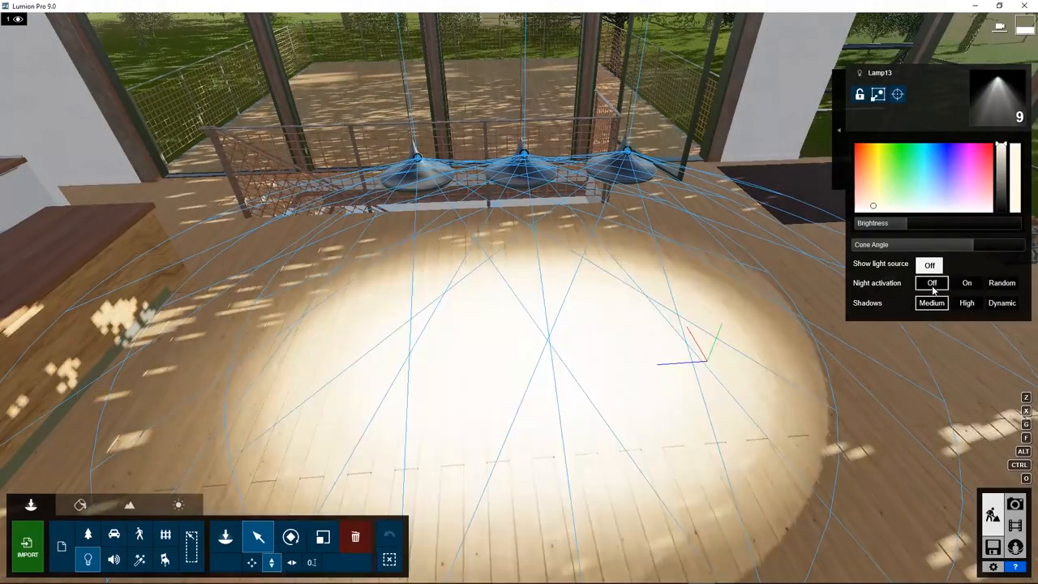
left_click(929, 264)
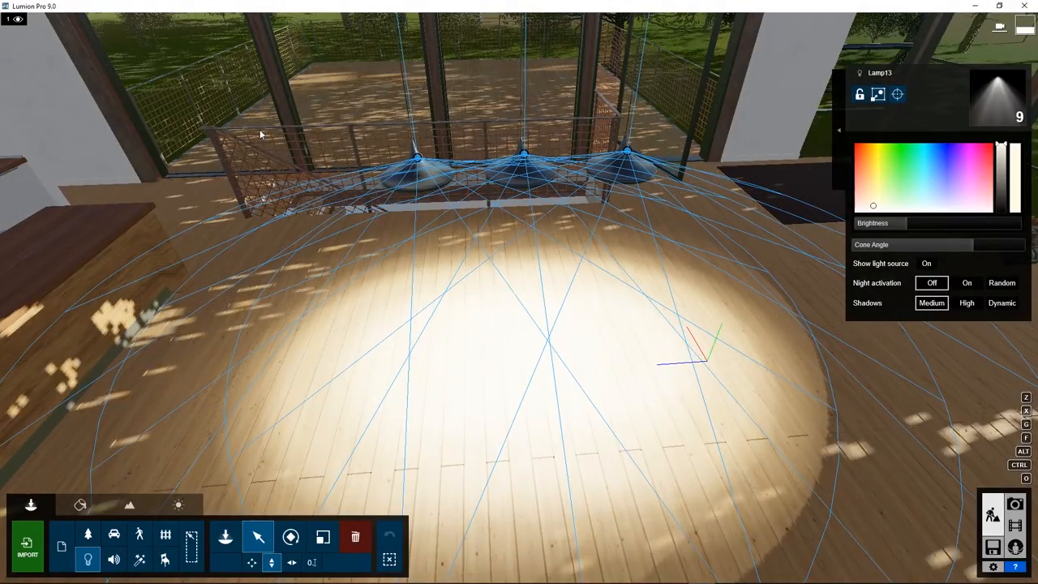
Rename layer 4 as "Lights 1" and move the selected Lamp13 spotlights to that layer
mouse_move(72, 27)
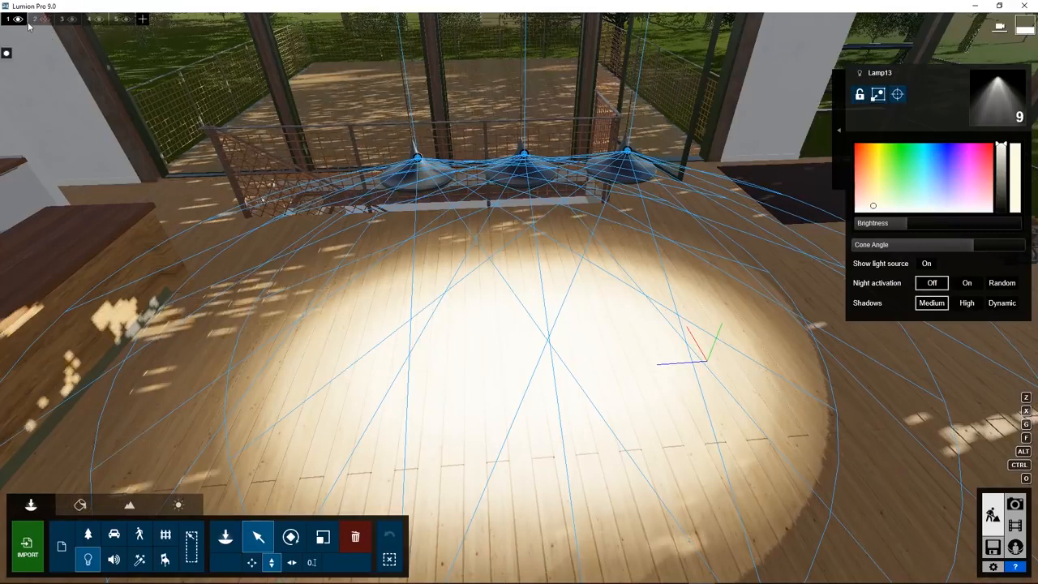
left_click(90, 20)
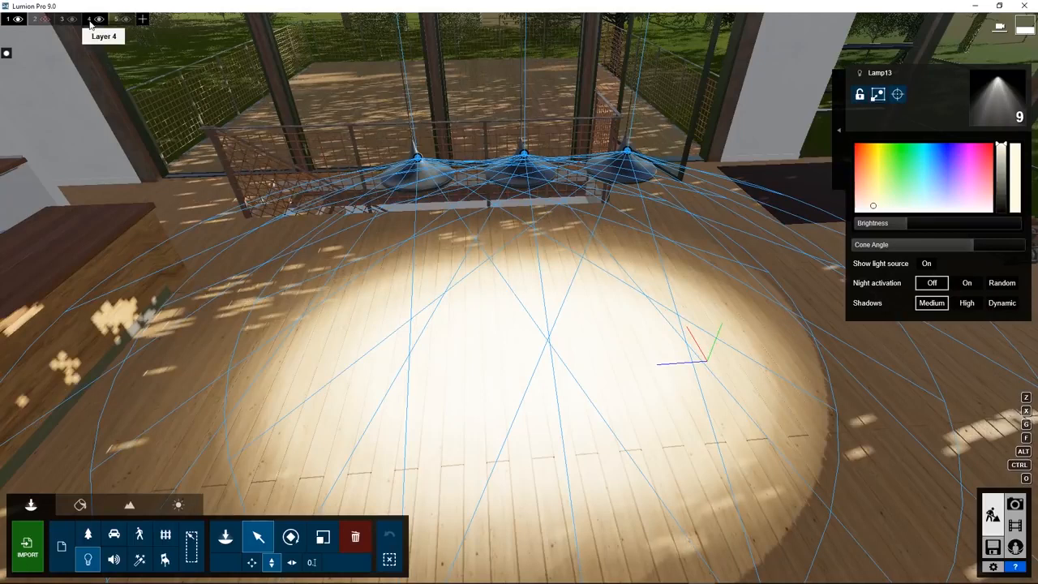
left_click(90, 20)
left_click(100, 22)
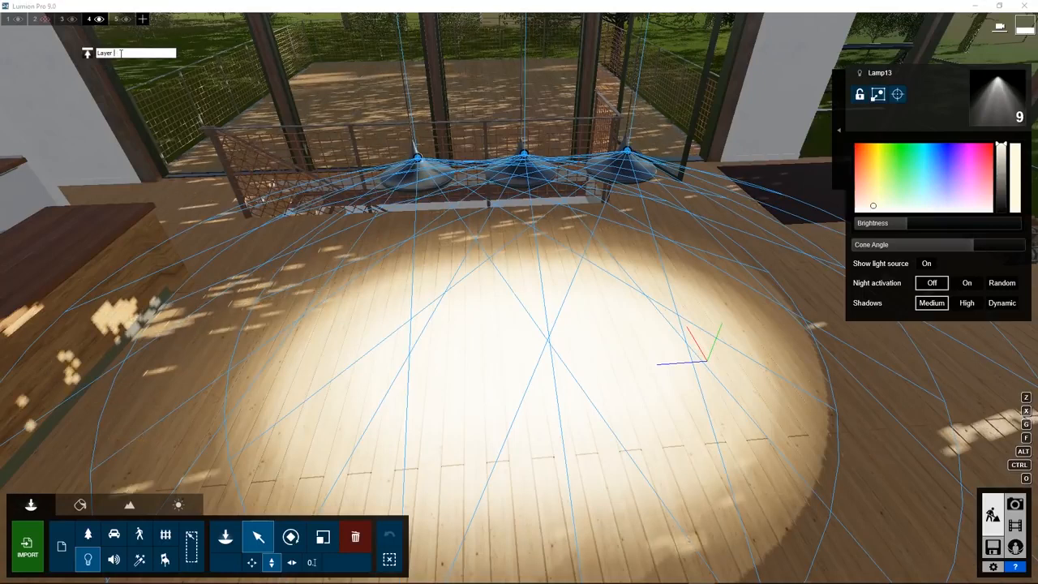
key("BackSpace")
key("BackSpace")
key("BackSpace")
key("BackSpace")
key("BackSpace")
key("BackSpace")
type("Li")
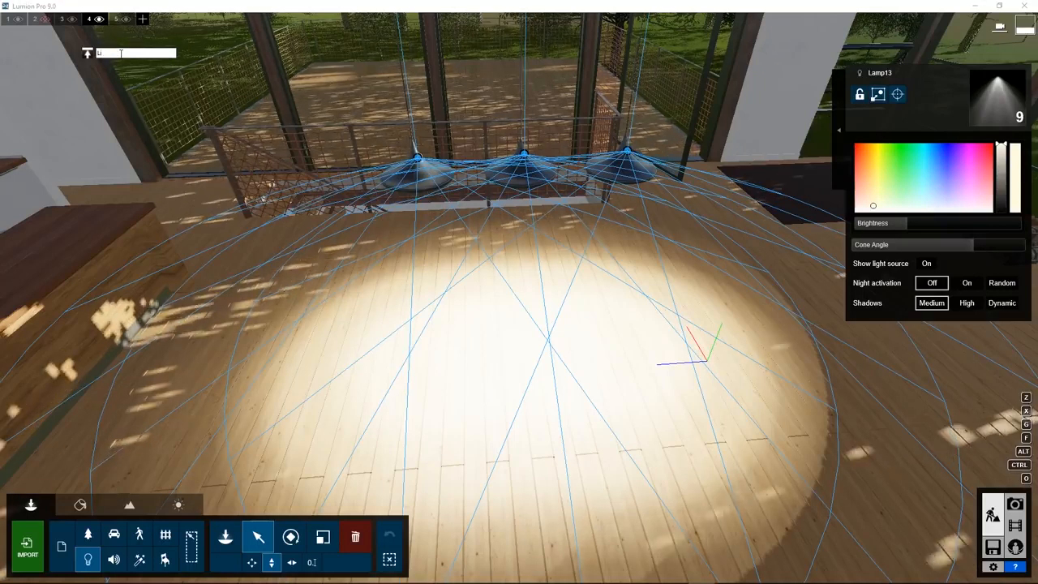
type("ghts 1")
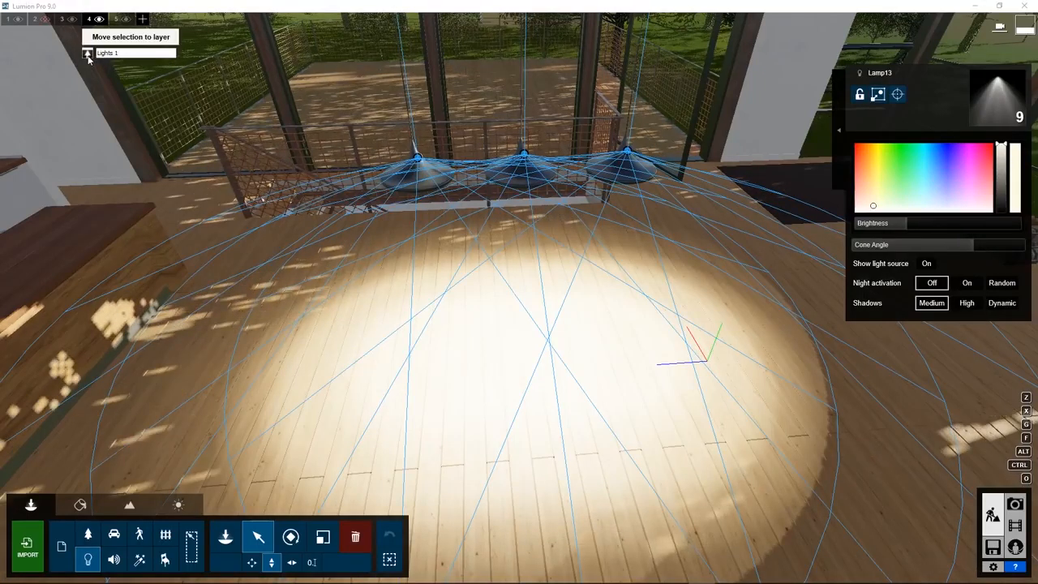
left_click(87, 54)
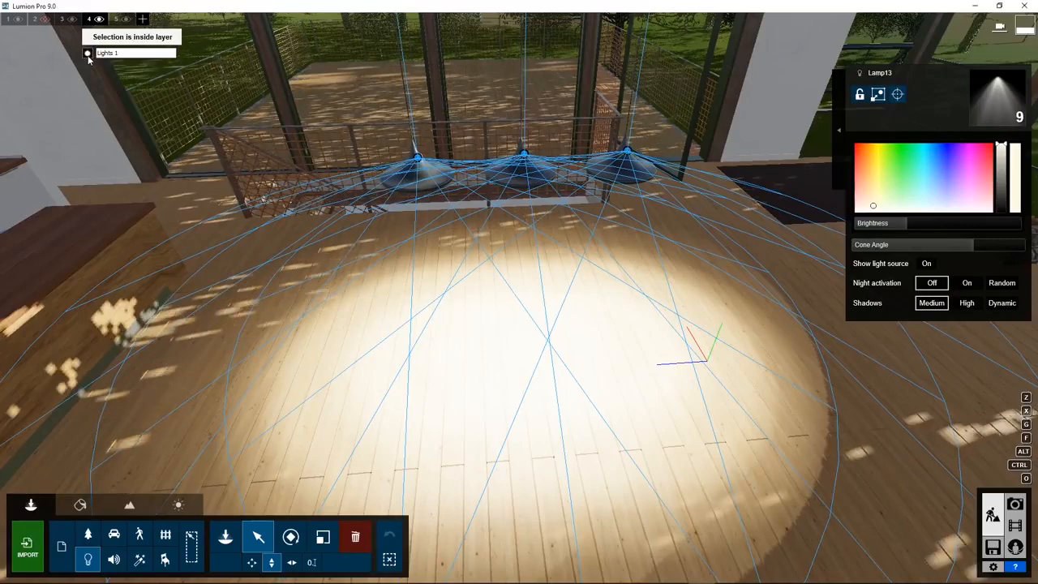
Toggle the visibility of the "Lights 1" layer to check its effect, and leave it hidden
left_click(99, 20)
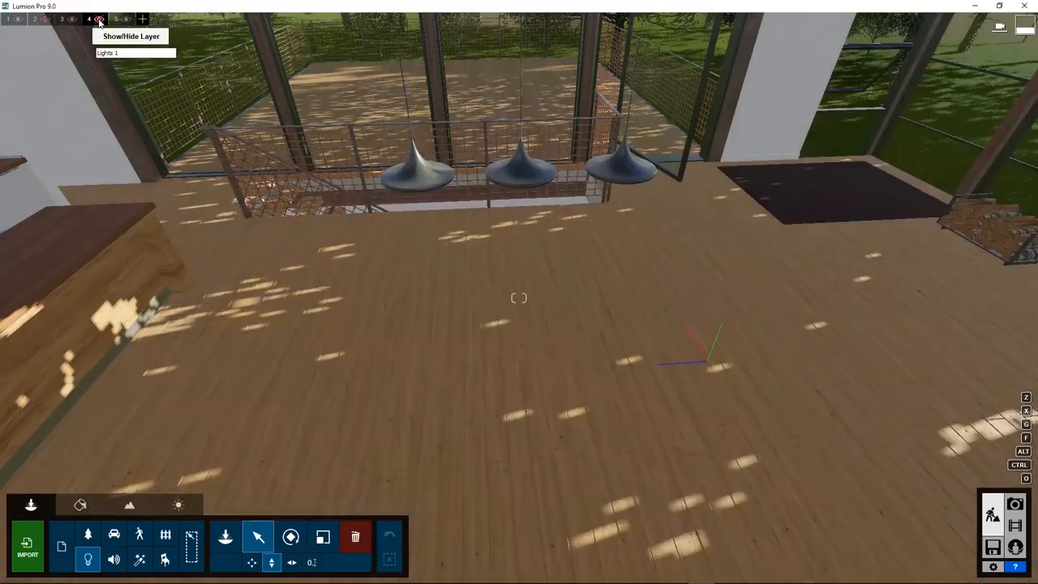
left_click(99, 20)
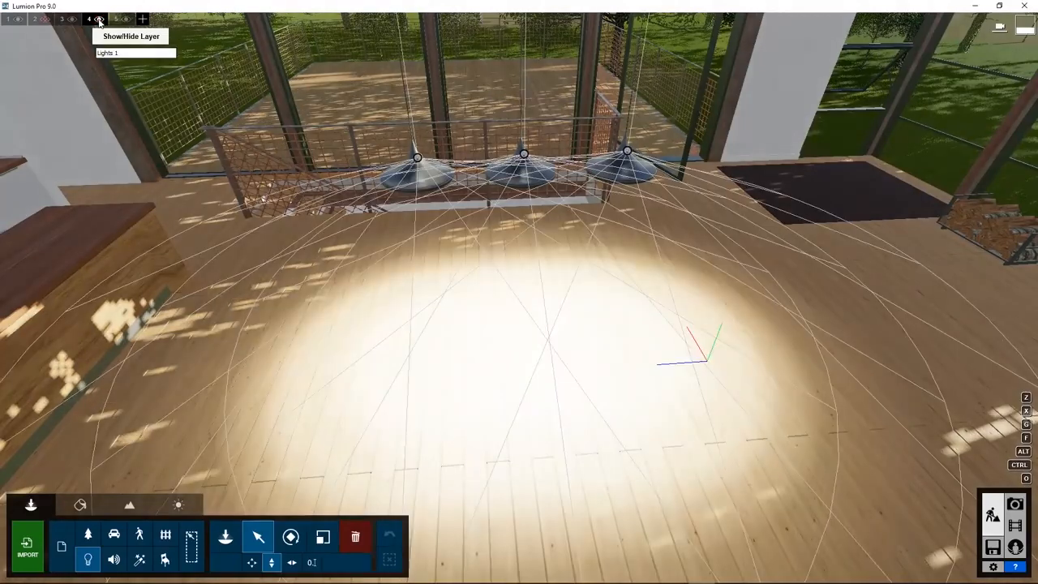
left_click(98, 20)
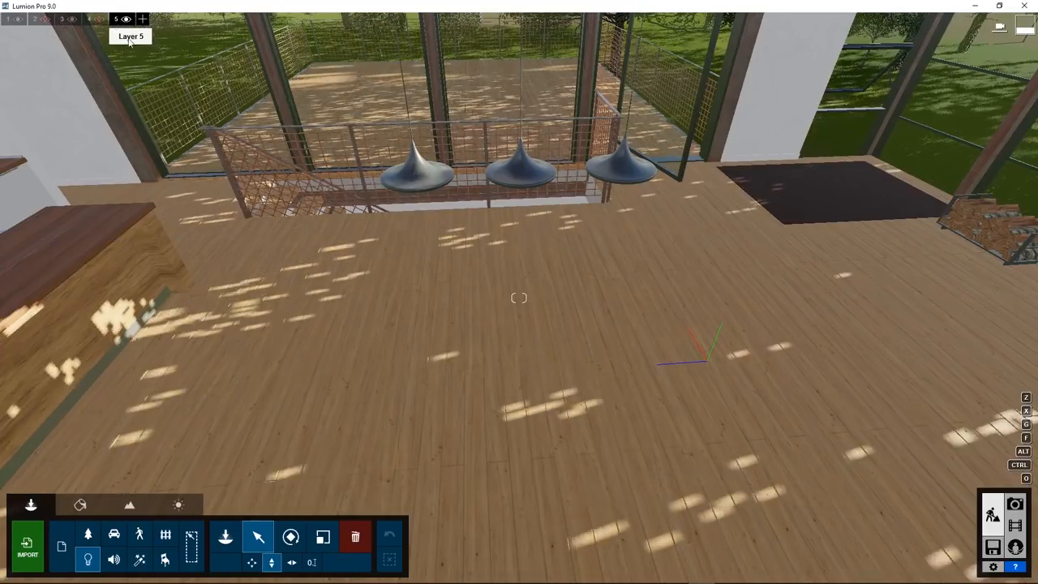
Rename layer 5 as "Lights"
double_click(117, 19)
key("BackSpace")
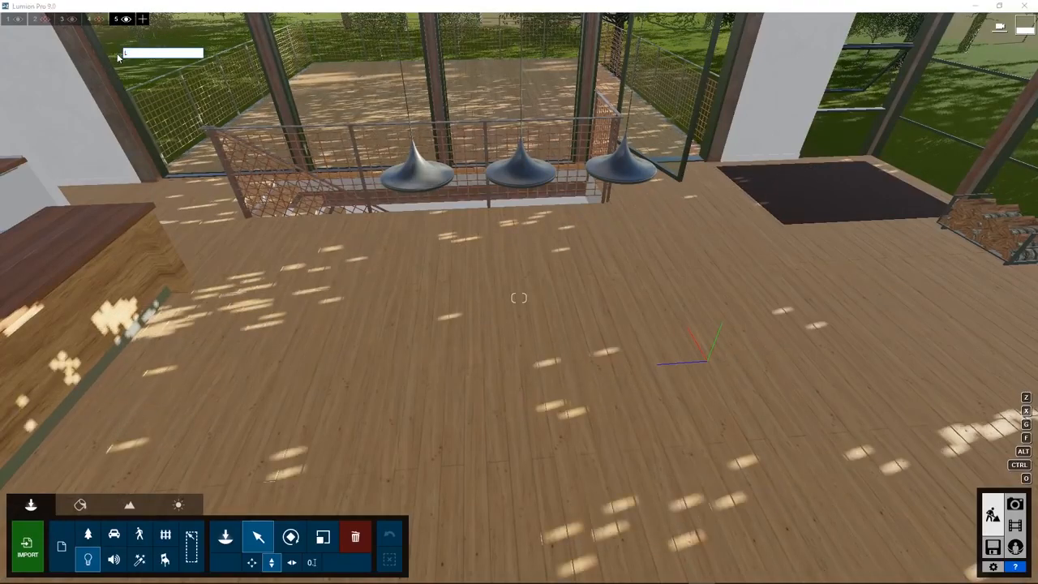
type("Lights")
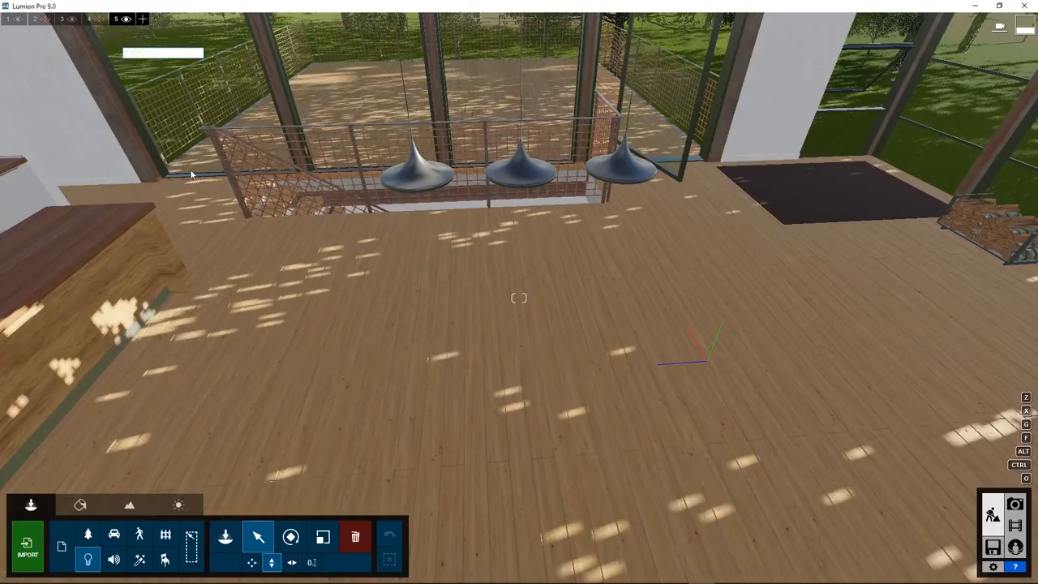
key("Return")
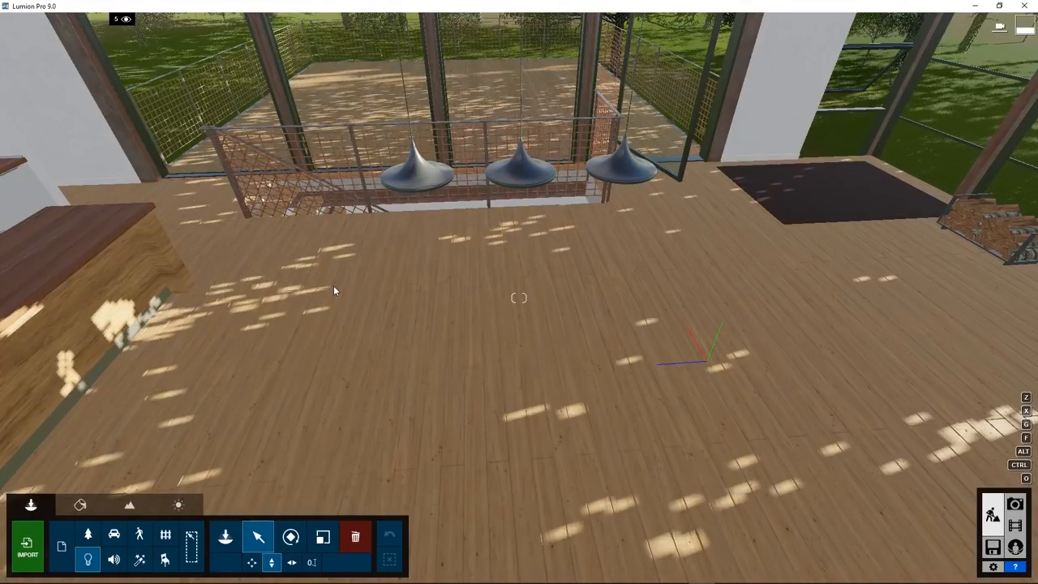
Place a Light Fill omni light on the floor in front of the pendant lamps and lower the sun to check its effect
left_click(225, 536)
left_click(47, 96)
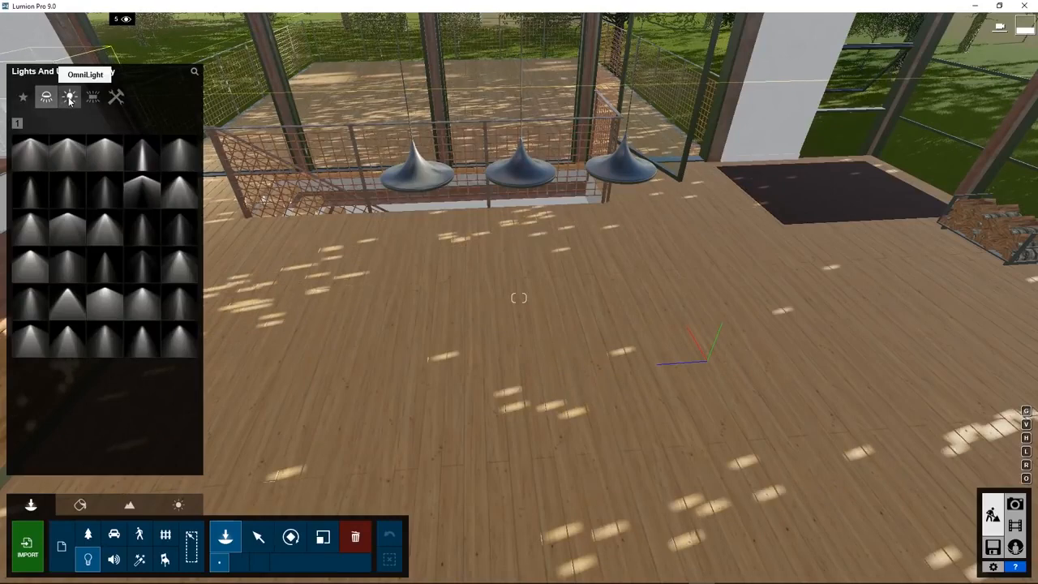
left_click(69, 97)
left_click(36, 159)
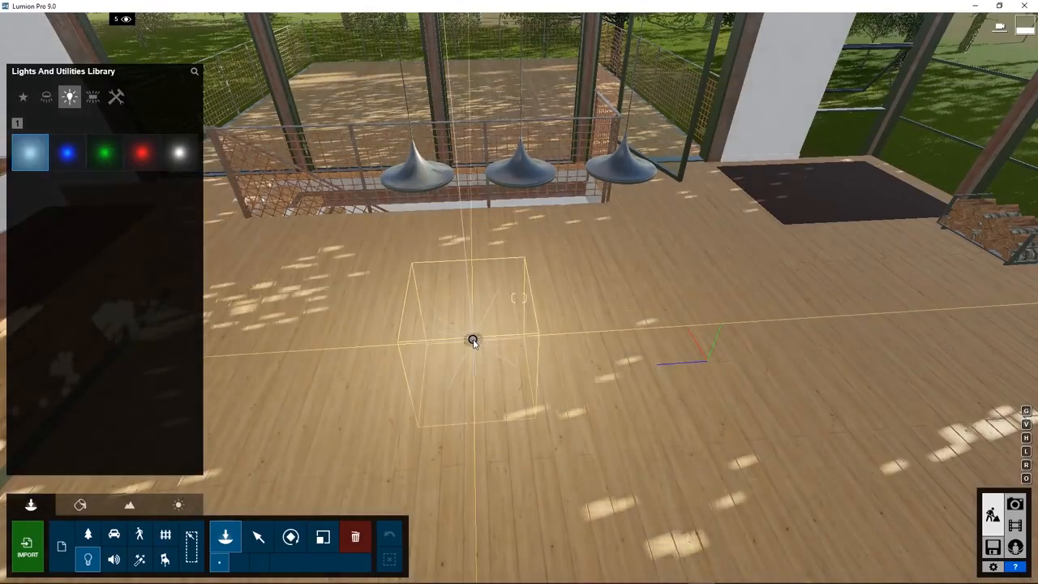
left_click(473, 340)
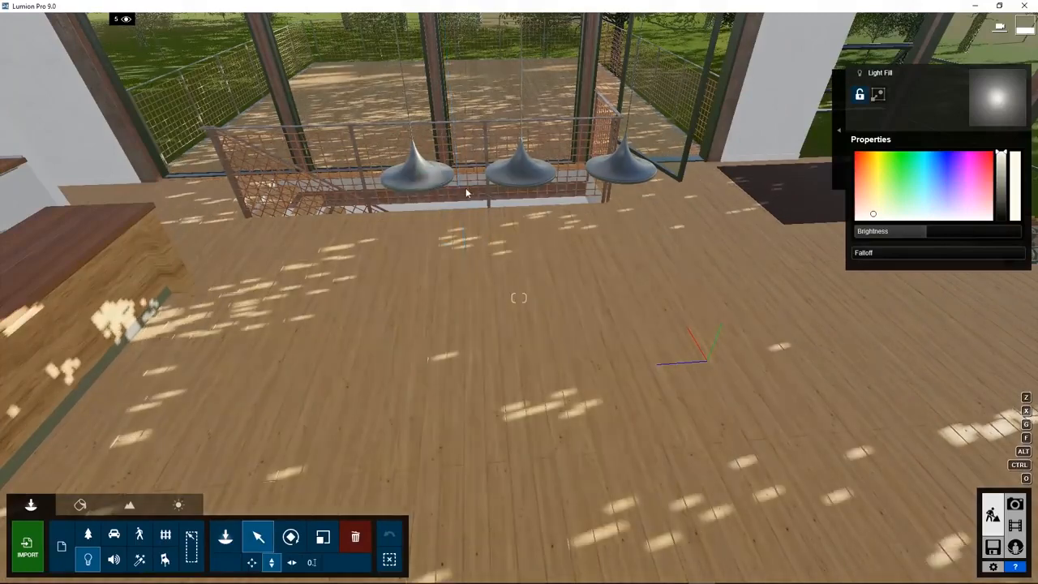
left_click(178, 504)
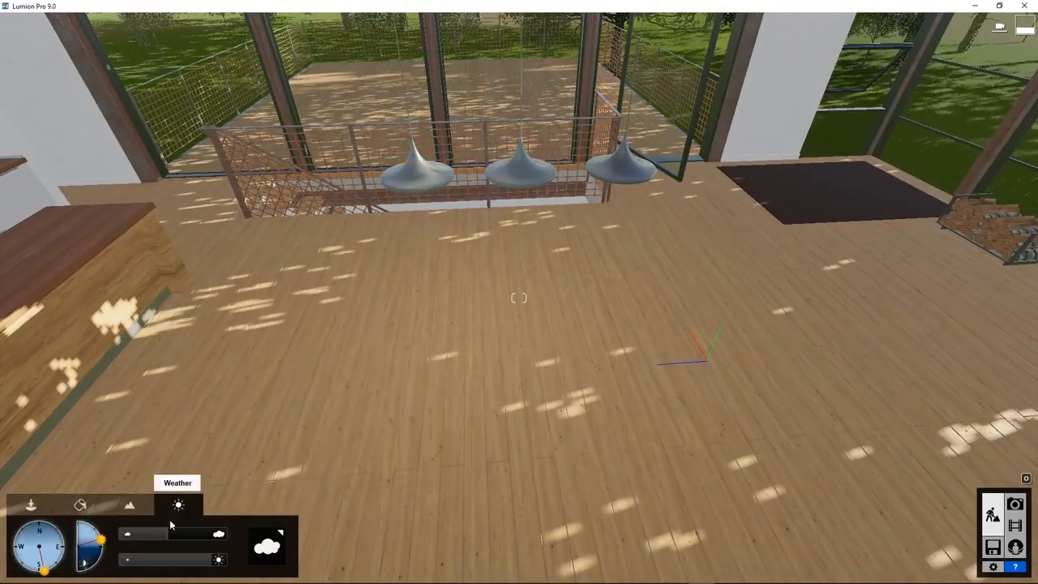
left_click_drag(94, 558, 93, 566)
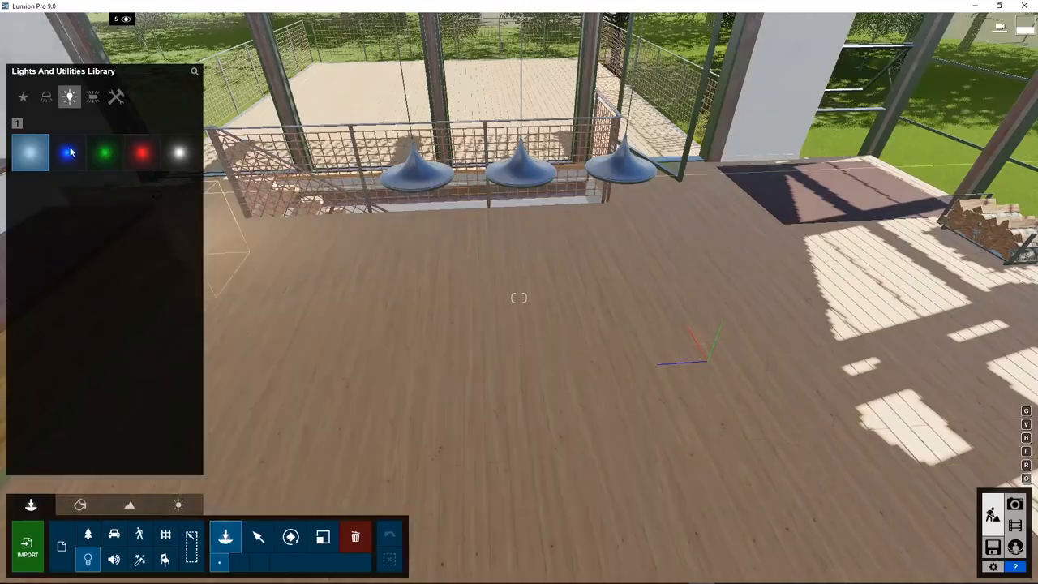
Place an Area Light on the wooden floor in front of the pendant lamps and raise it above the floor
left_click(92, 99)
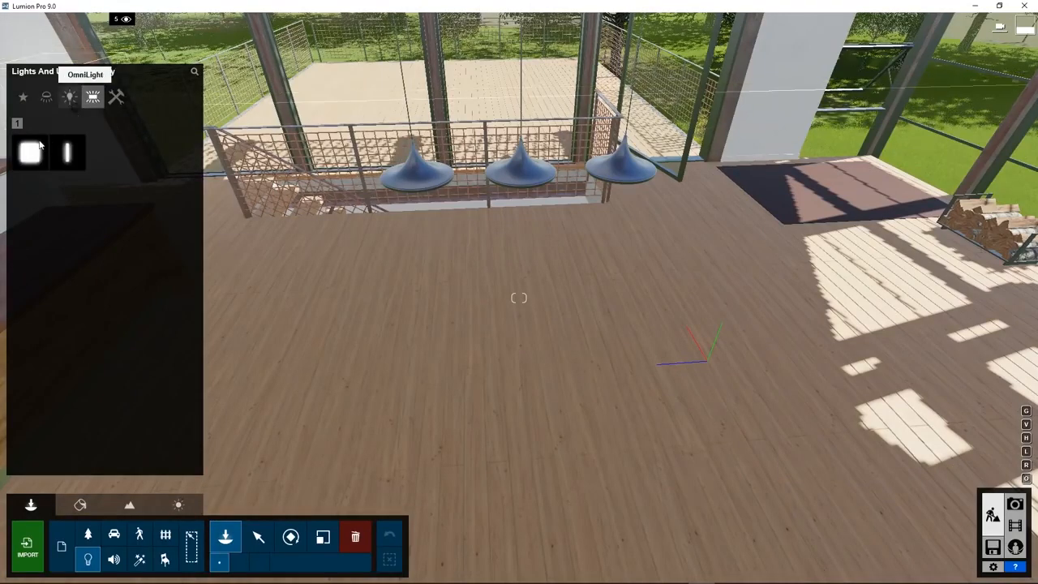
mouse_move(33, 159)
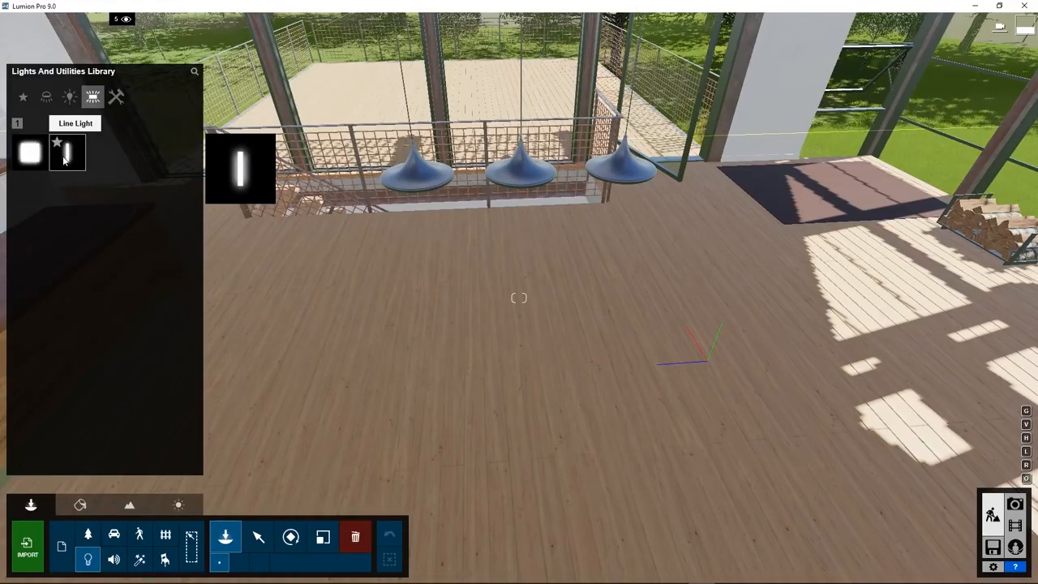
left_click(31, 156)
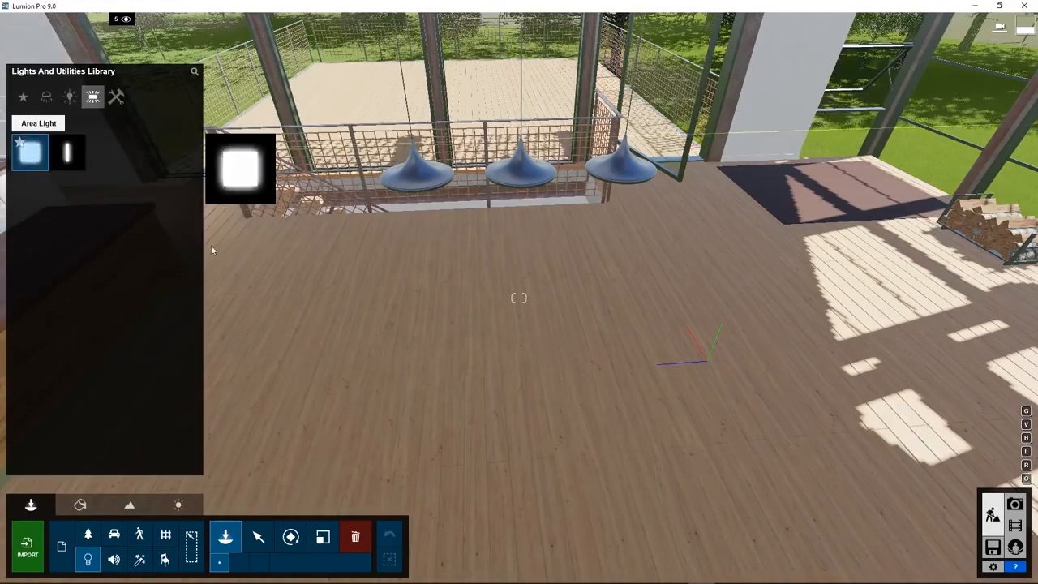
left_click(410, 329)
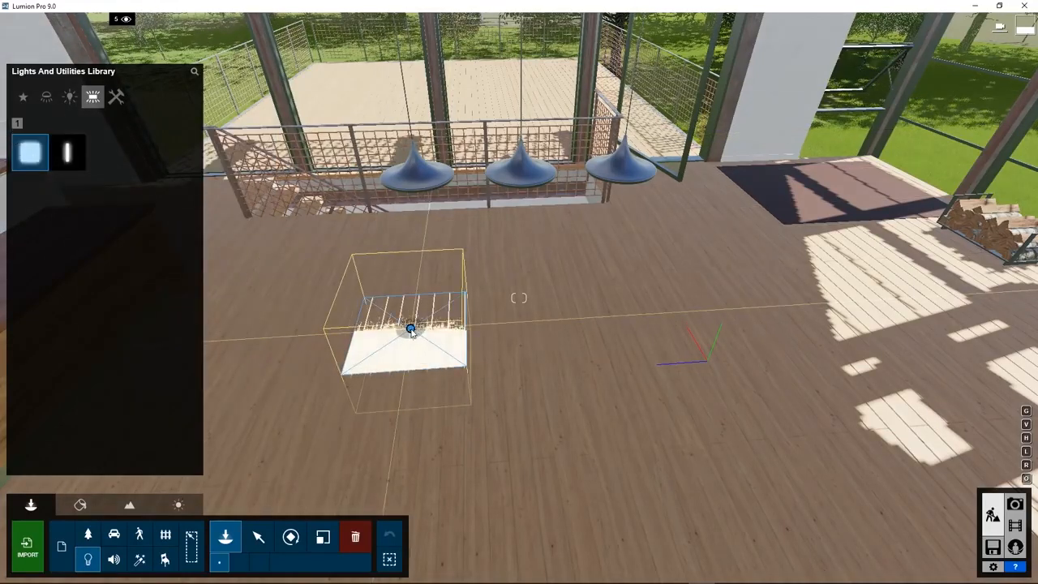
left_click(258, 539)
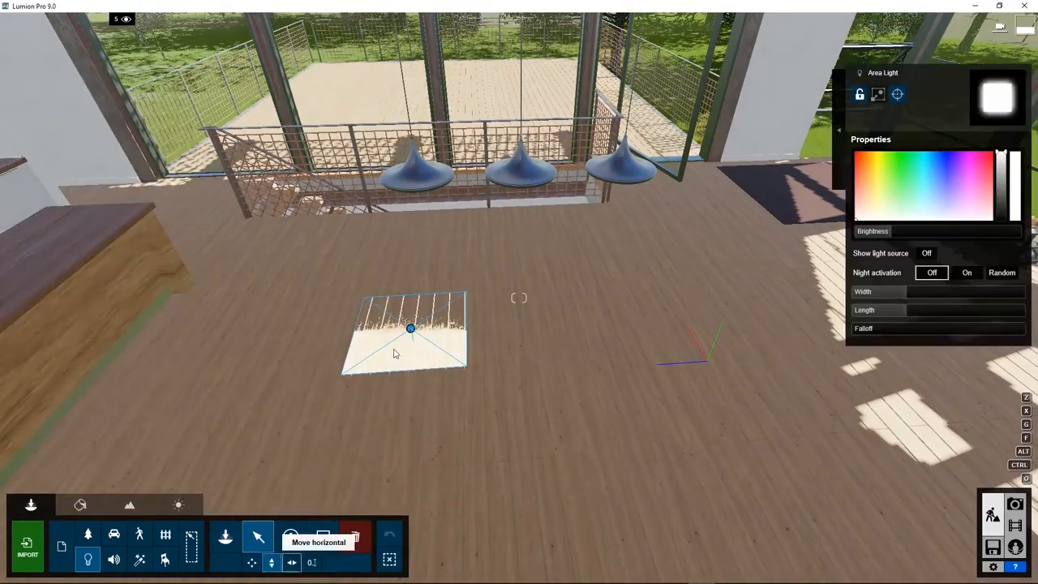
left_click_drag(401, 274, 401, 255)
Try to enlarge the area light by changing its scale
left_click(323, 536)
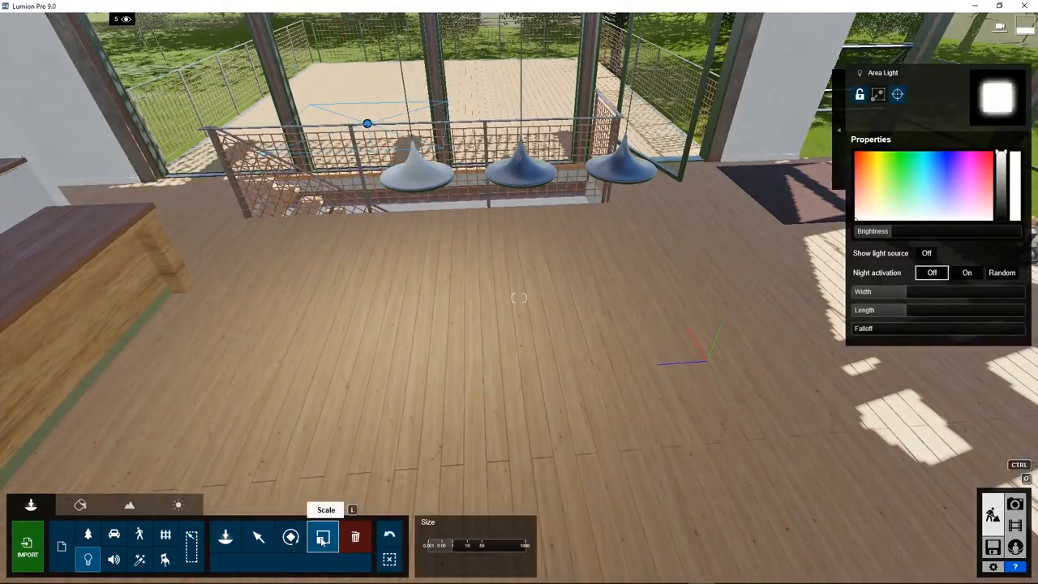
left_click_drag(454, 549, 482, 542)
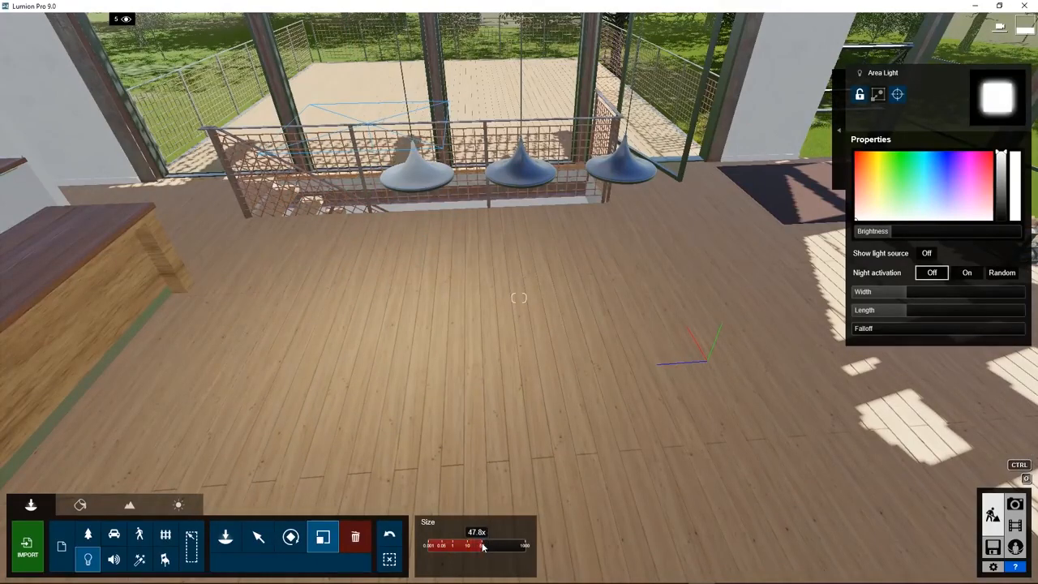
left_click_drag(482, 547, 483, 546)
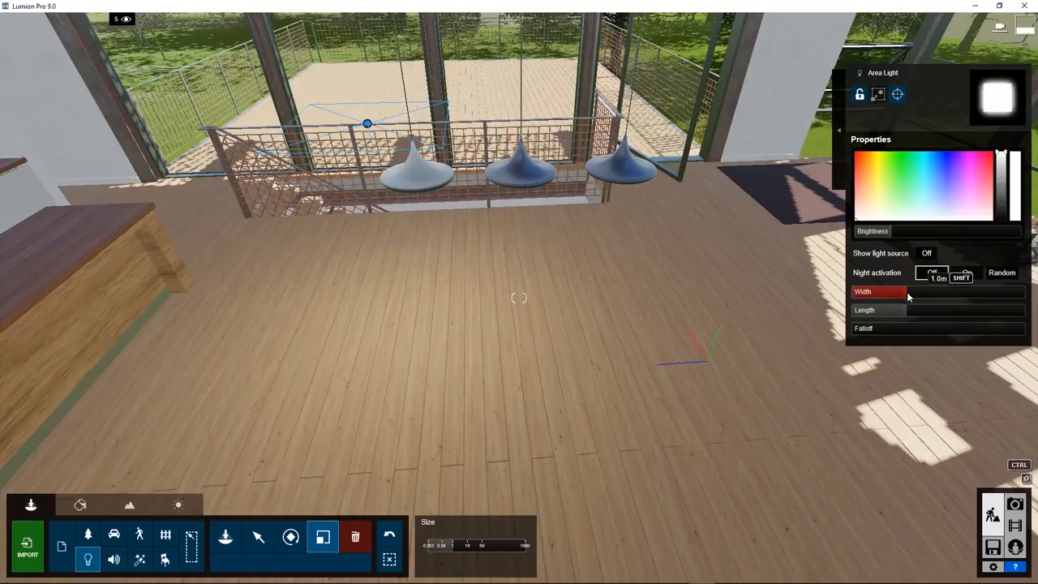
Increase the area light's width and length, and lower the sun to darken the scene to night
left_click_drag(907, 297, 935, 312)
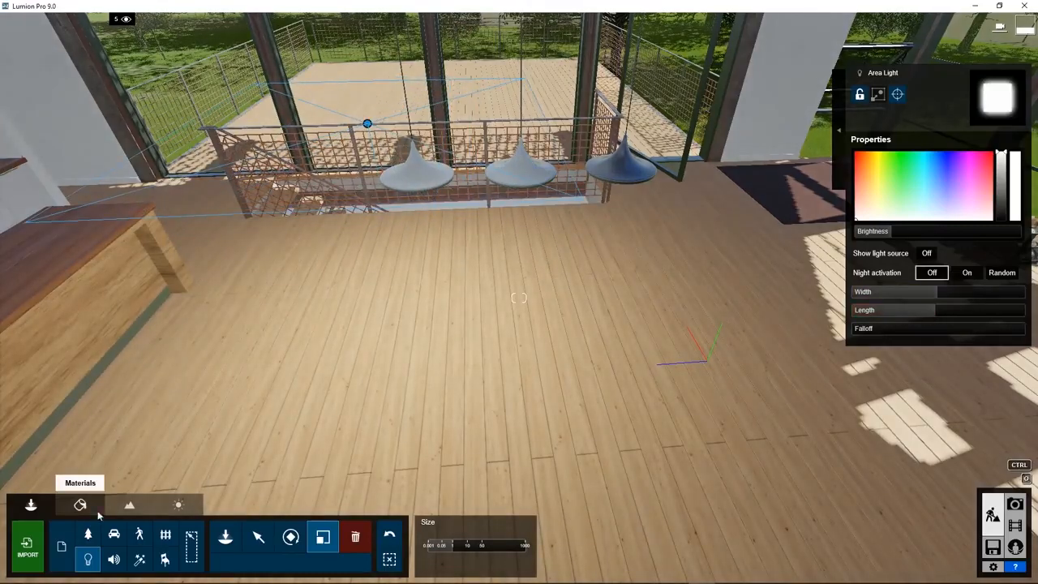
left_click(178, 504)
left_click_drag(90, 537, 94, 564)
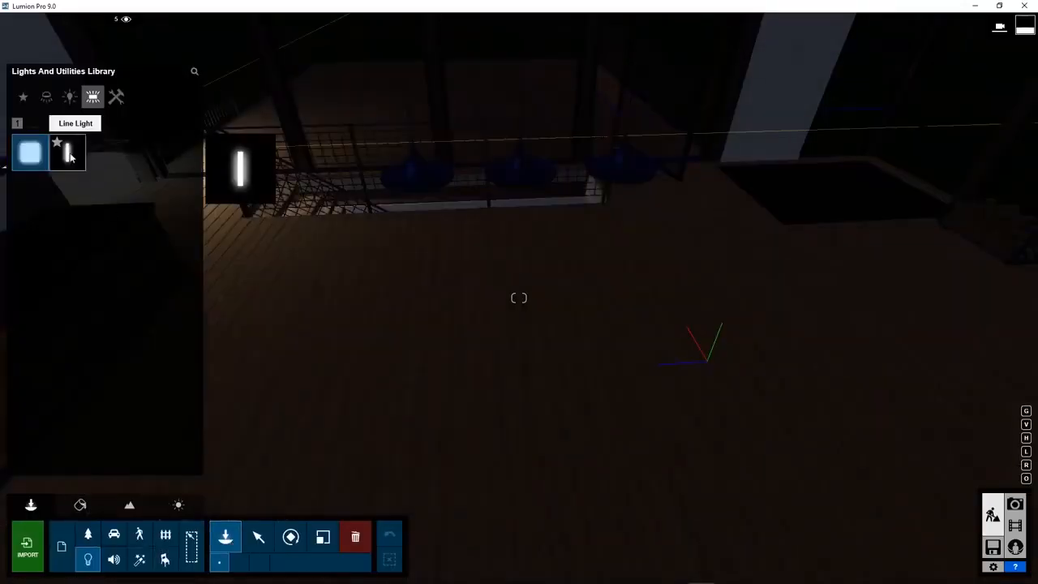
Place several Line Lights spread across the dark wooden floor in front of the pendant lamps
left_click(67, 152)
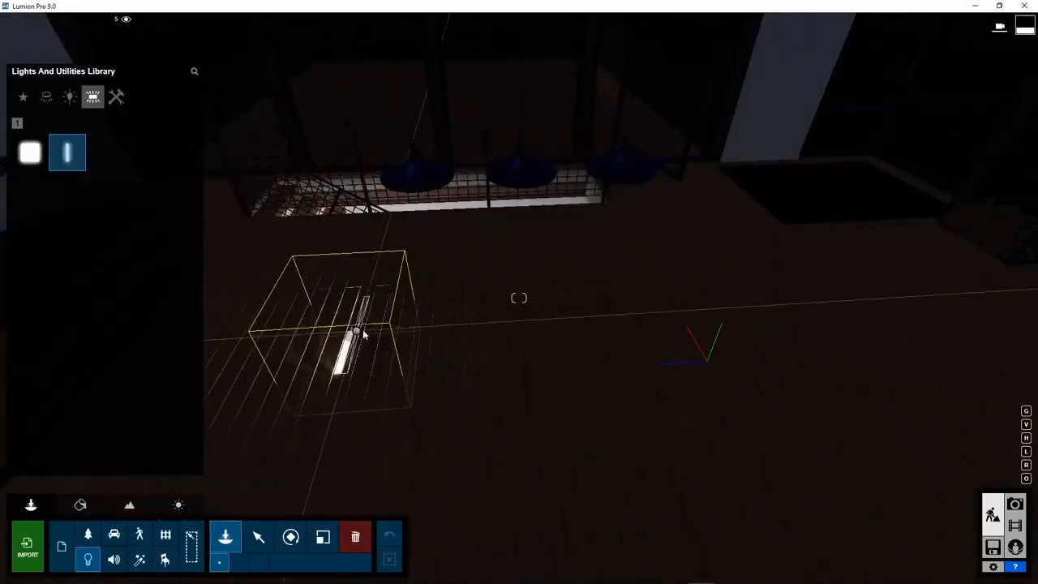
left_click(328, 326)
left_click(565, 314)
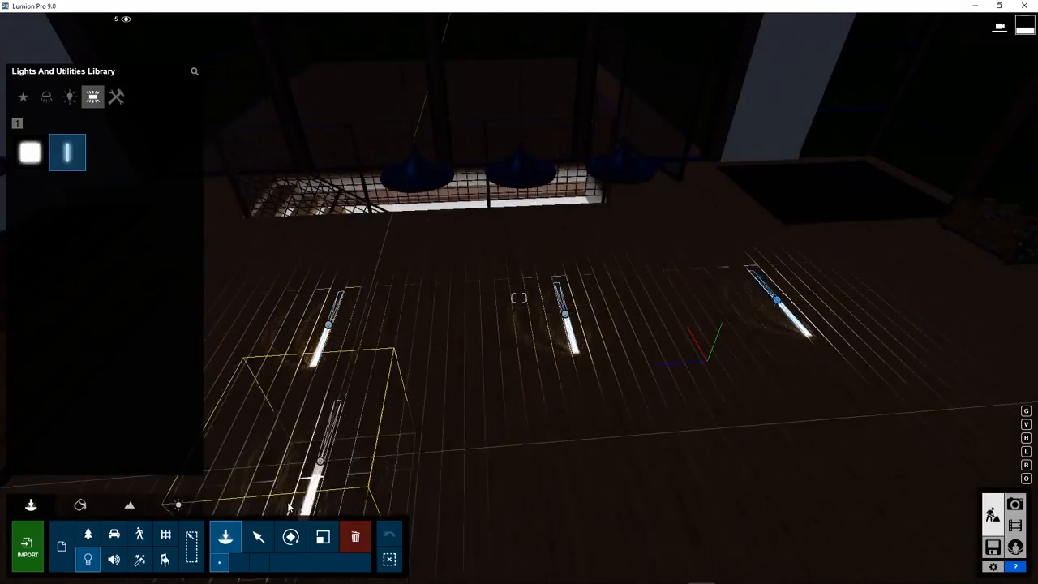
Raise three of the line lights above the floor and adjust the falloff of the last one
left_click(259, 537)
left_click_drag(328, 325, 280, 196)
left_click_drag(565, 314, 570, 233)
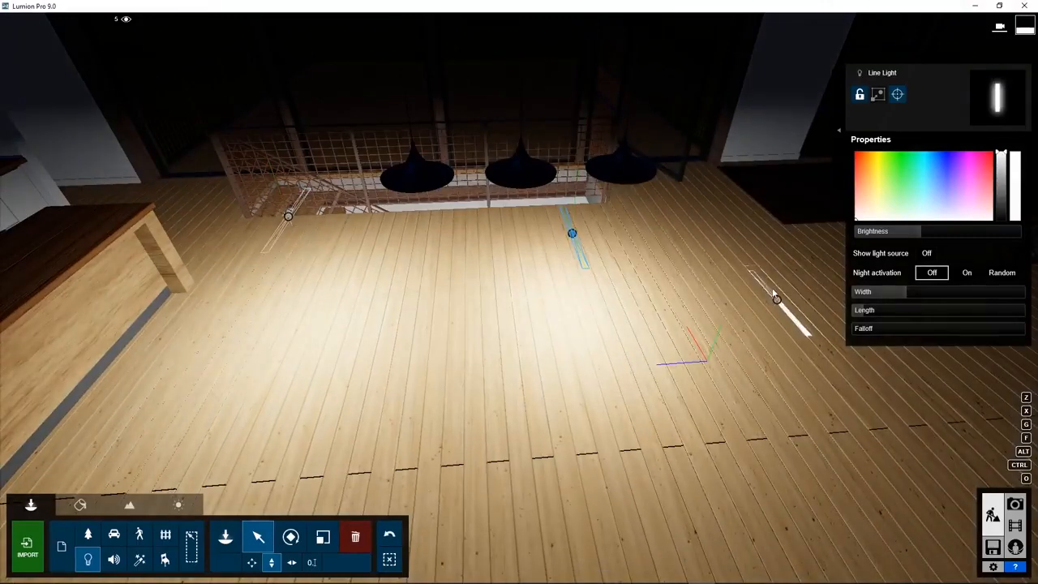
left_click_drag(776, 297, 780, 220)
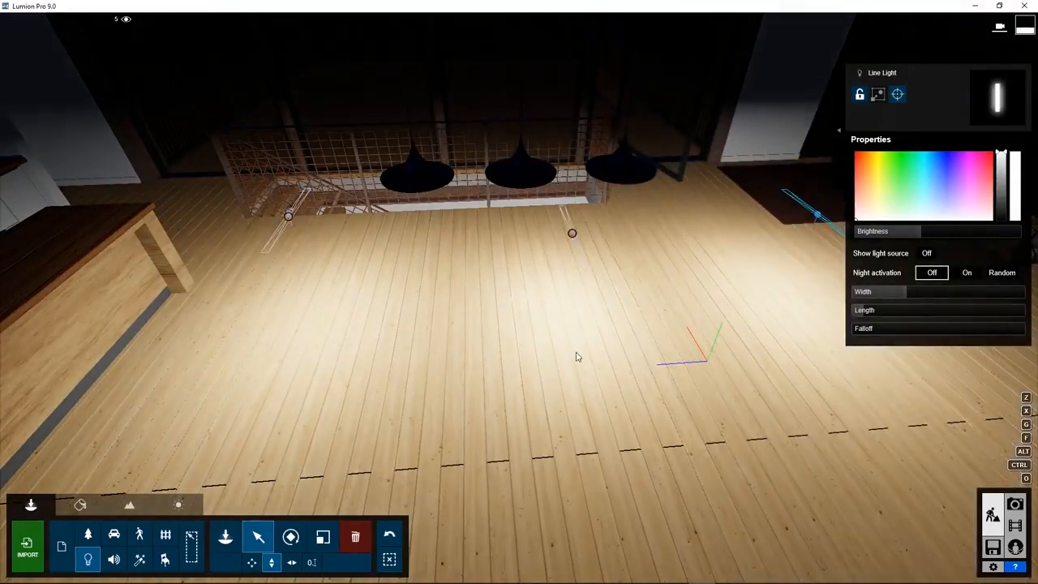
mouse_move(885, 327)
left_mouse_down()
mouse_move(926, 327)
mouse_move(889, 329)
left_mouse_up()
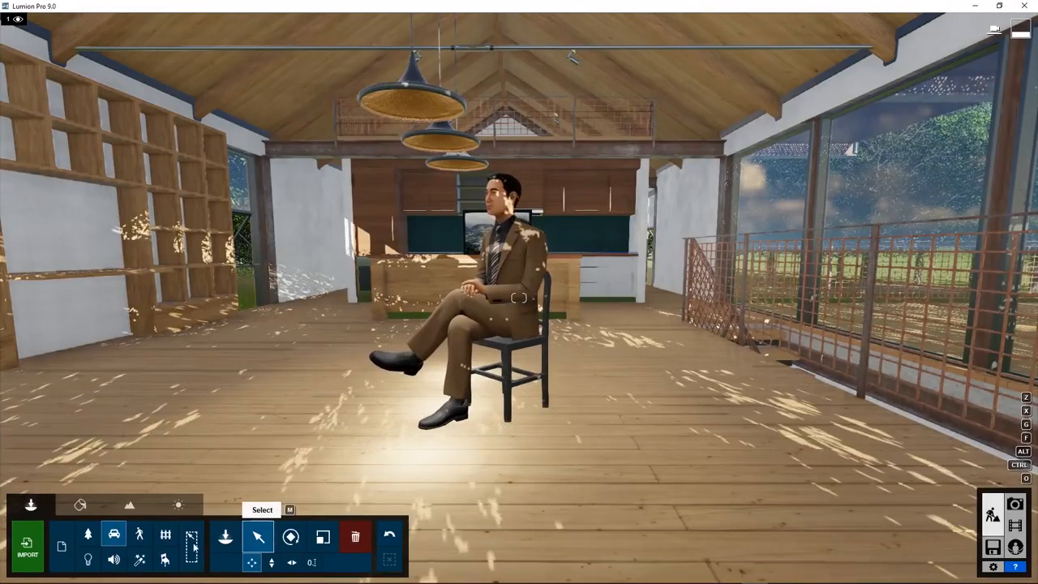
Lower the sun to night in the interior with the seated man
left_click(178, 504)
left_click_drag(81, 558, 81, 568)
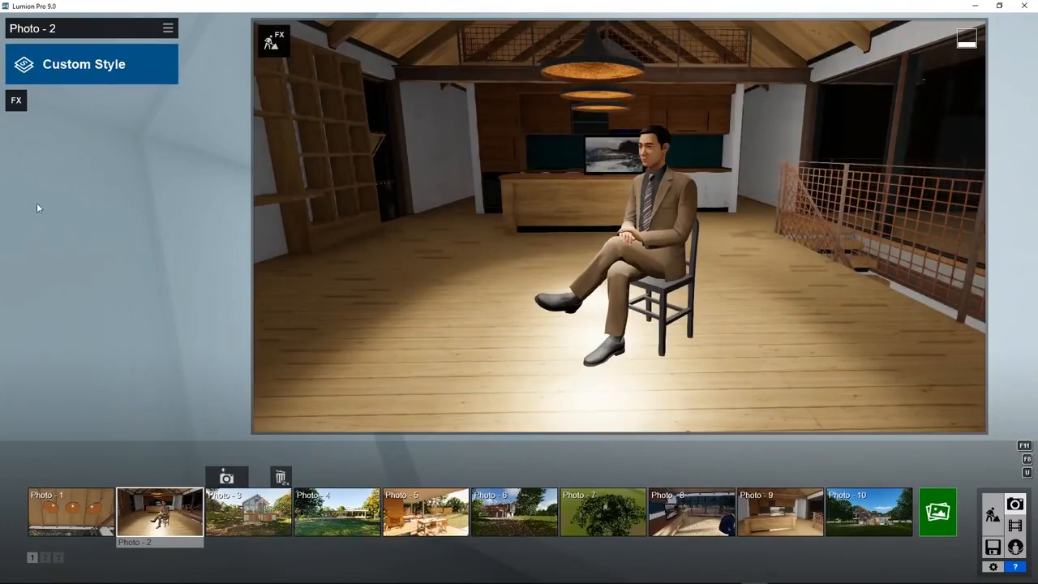
Add the Shadow and Hyperlight effects to Photo 2
left_click(18, 106)
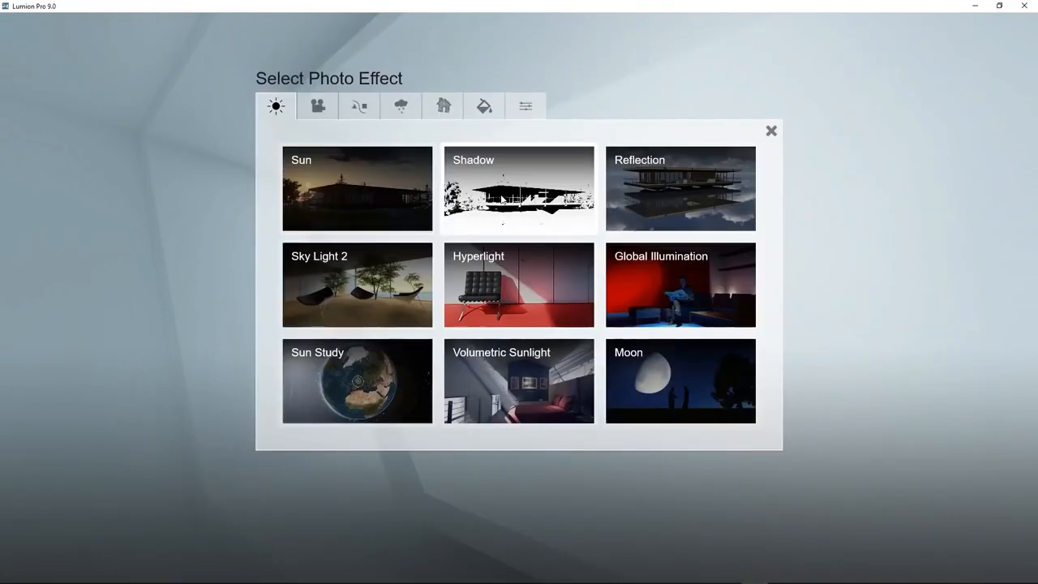
left_click(501, 197)
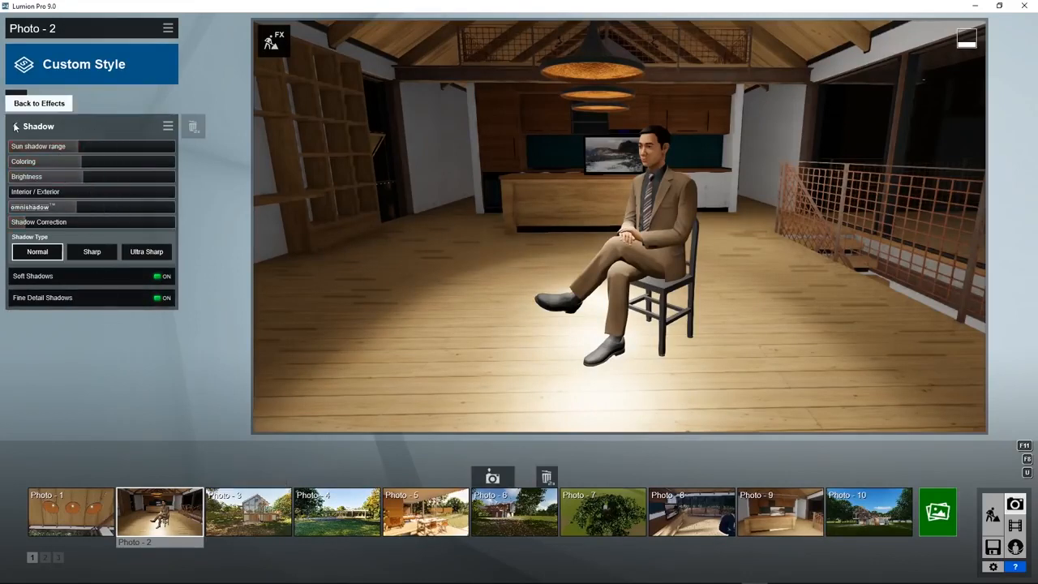
left_click(15, 100)
left_click(17, 102)
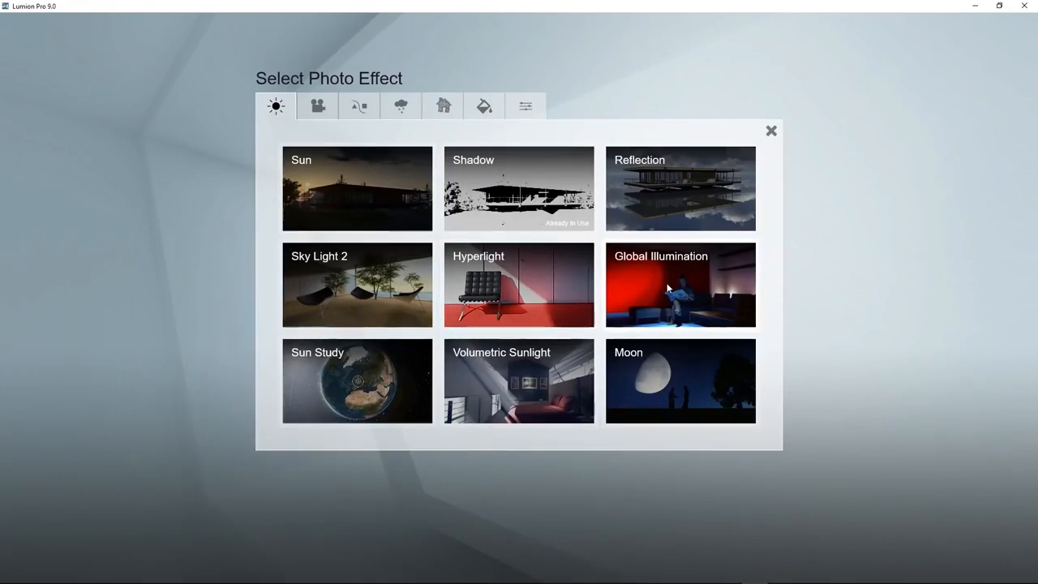
left_click(518, 289)
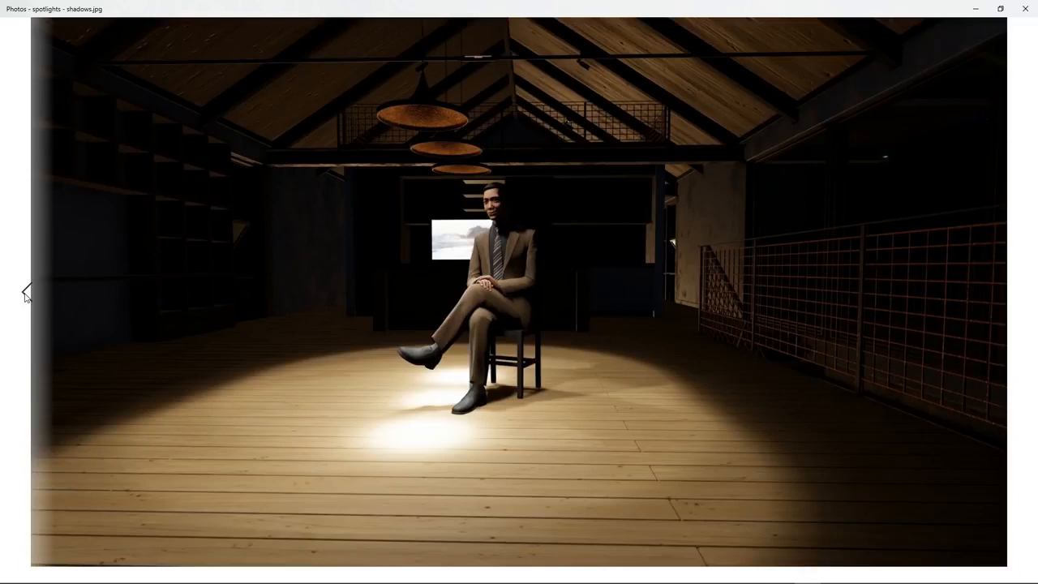
Compare the saved renders of the spotlights, omni light and area light with shadows and with Hyperlight added
left_click(26, 294)
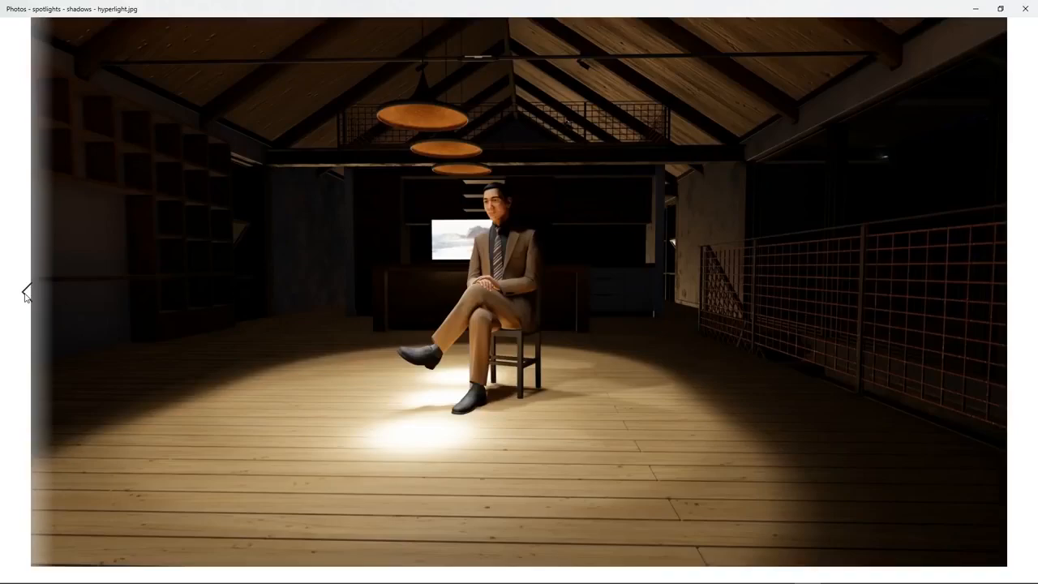
left_click(26, 295)
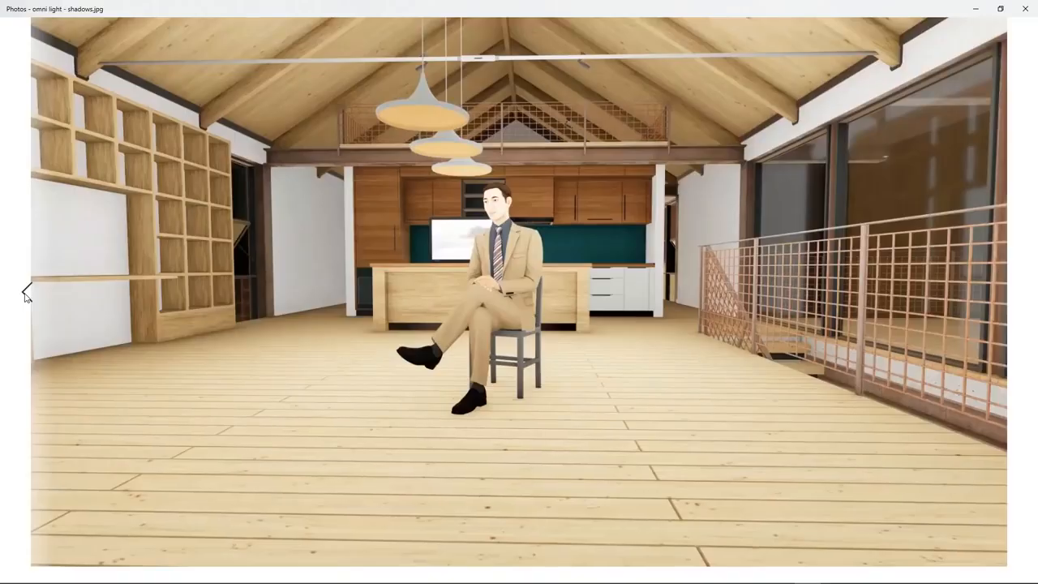
left_click(25, 293)
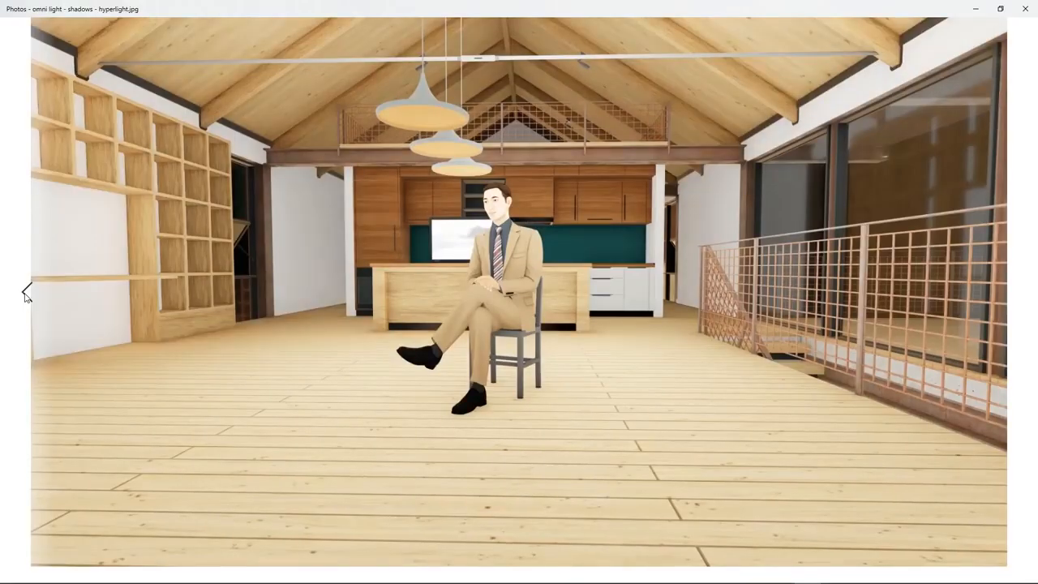
left_click(25, 293)
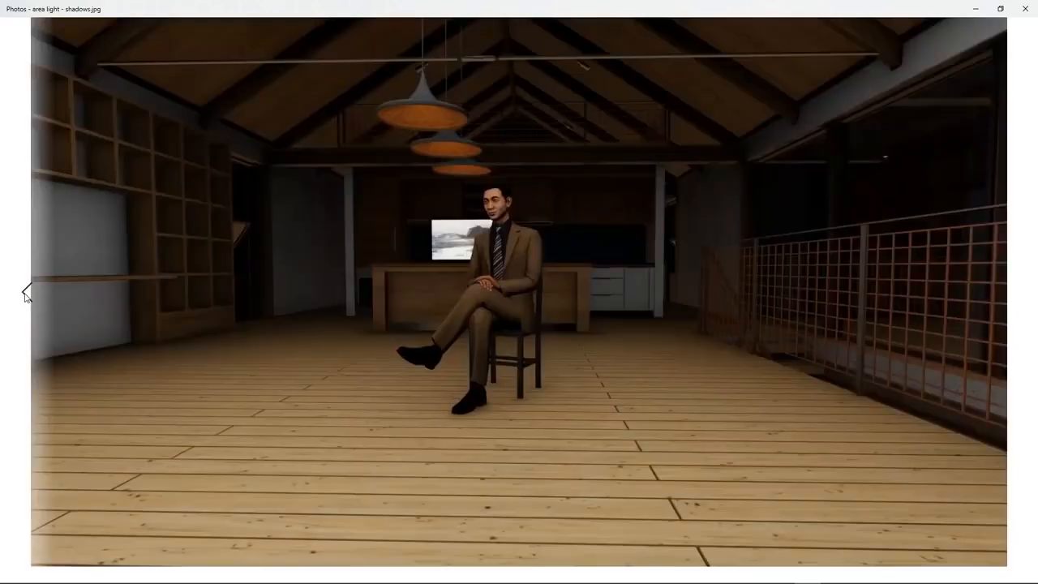
left_click(25, 293)
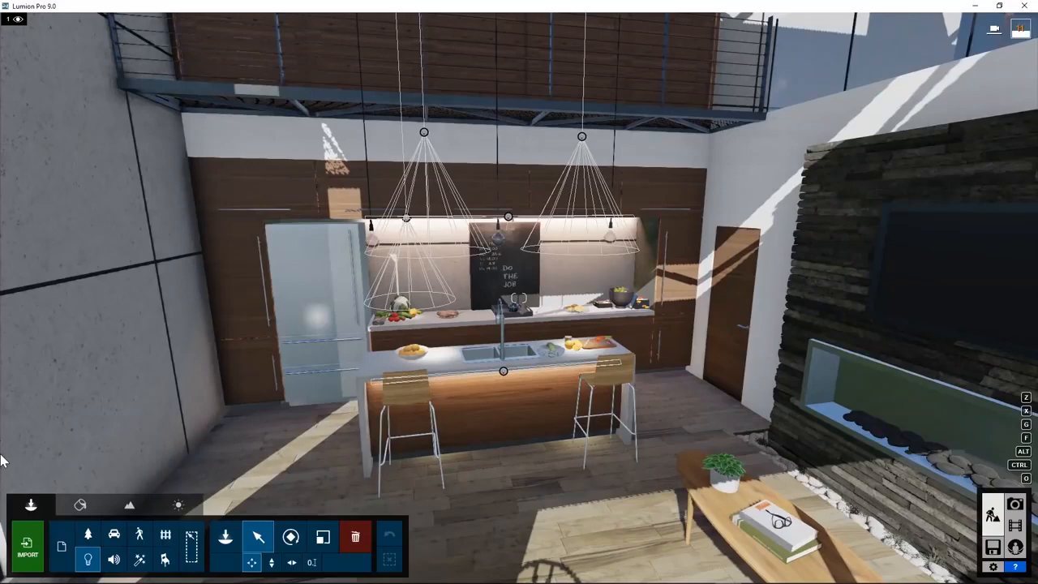
Lower the sun in the modern kitchen view and in the view beside the floor lamp to show their lights in the dark
left_click(178, 504)
left_click_drag(95, 539, 93, 566)
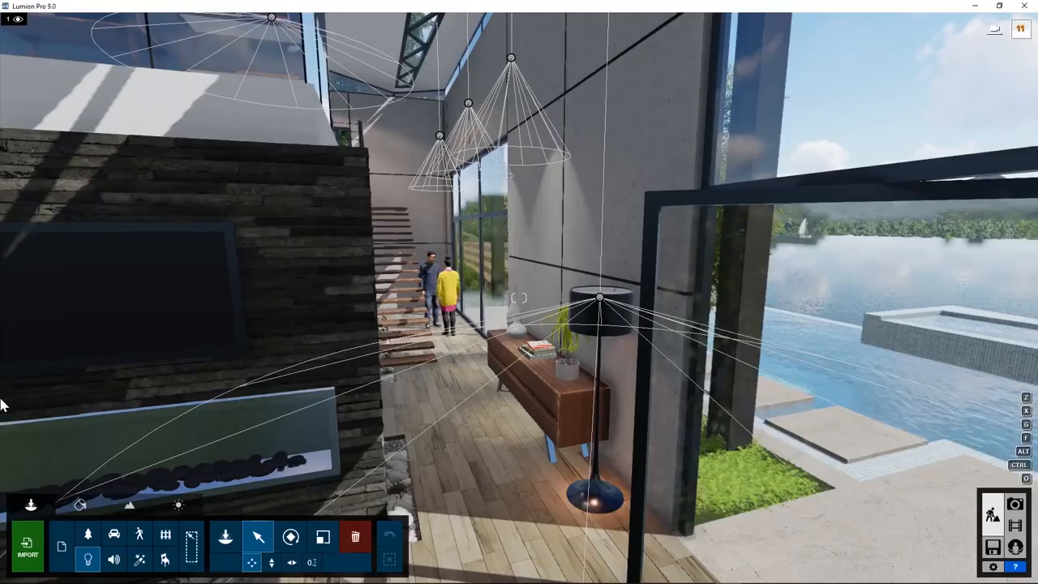
left_click(177, 508)
left_click_drag(89, 529, 103, 555)
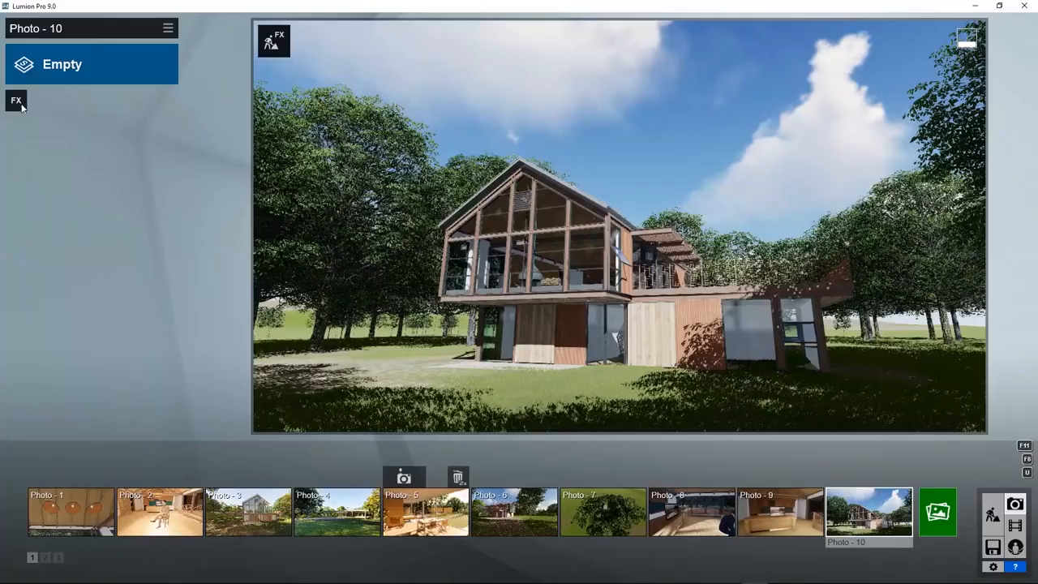
Add the Shadow effect to Photo 10 with Soft Shadows and Fine Detail Shadows turned on
left_click(22, 108)
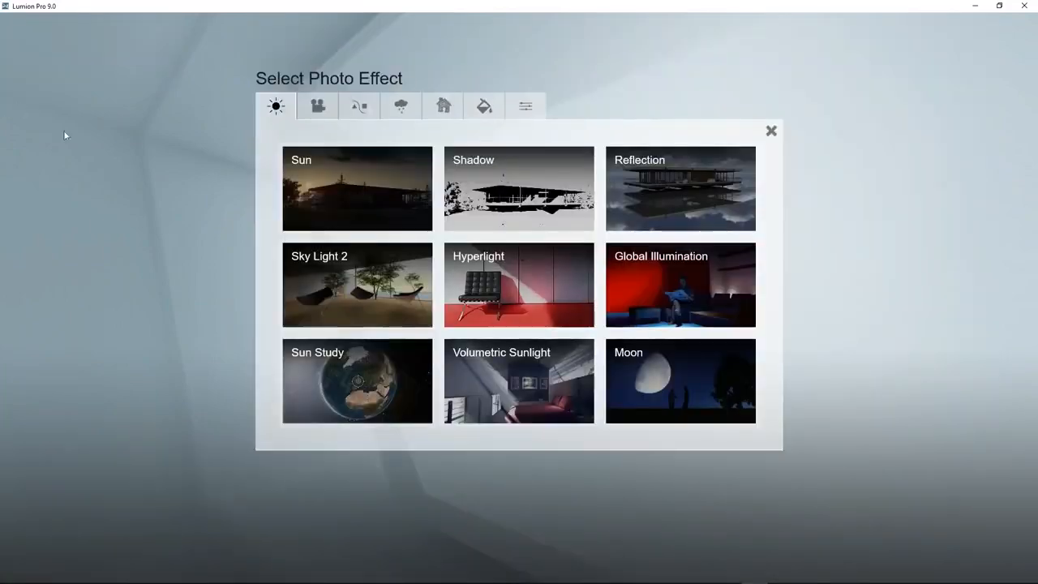
left_click(499, 198)
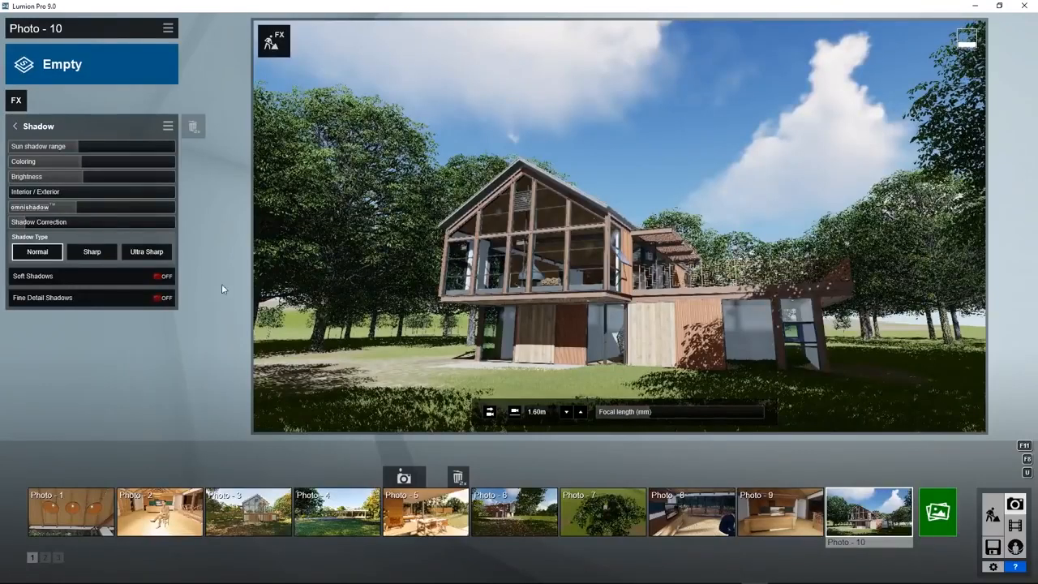
left_click(162, 276)
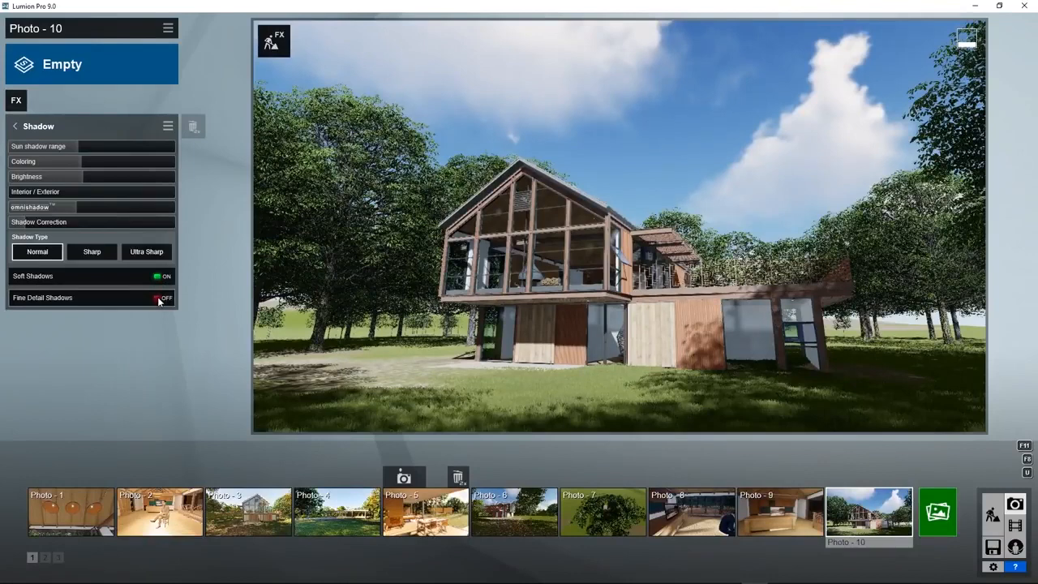
left_click(160, 299)
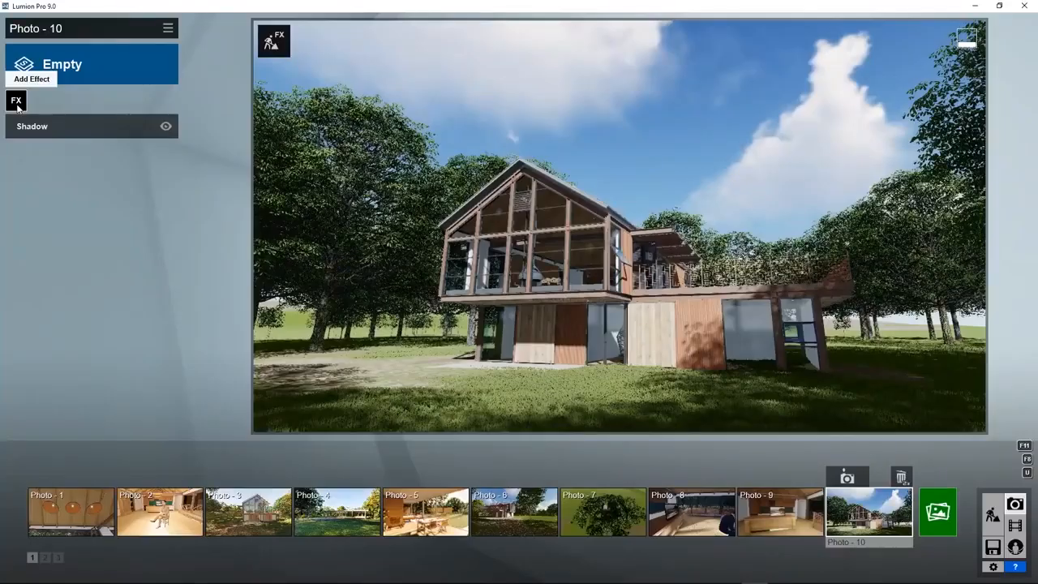
Add the Sky Light 2 and Hyperlight effects to Photo 10 and compare the saved house renders without and with Hyperlight
left_click(17, 102)
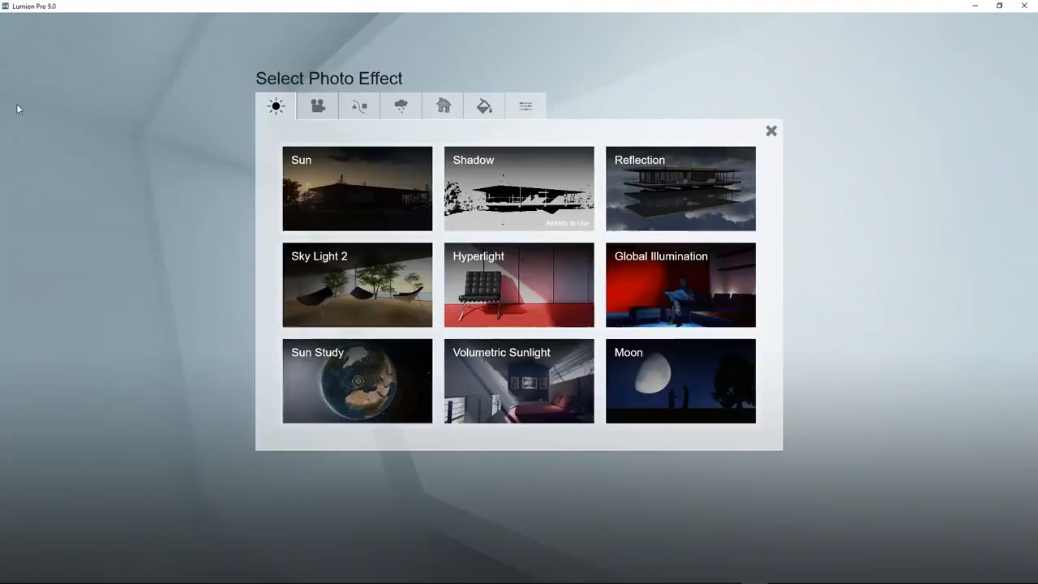
left_click(378, 296)
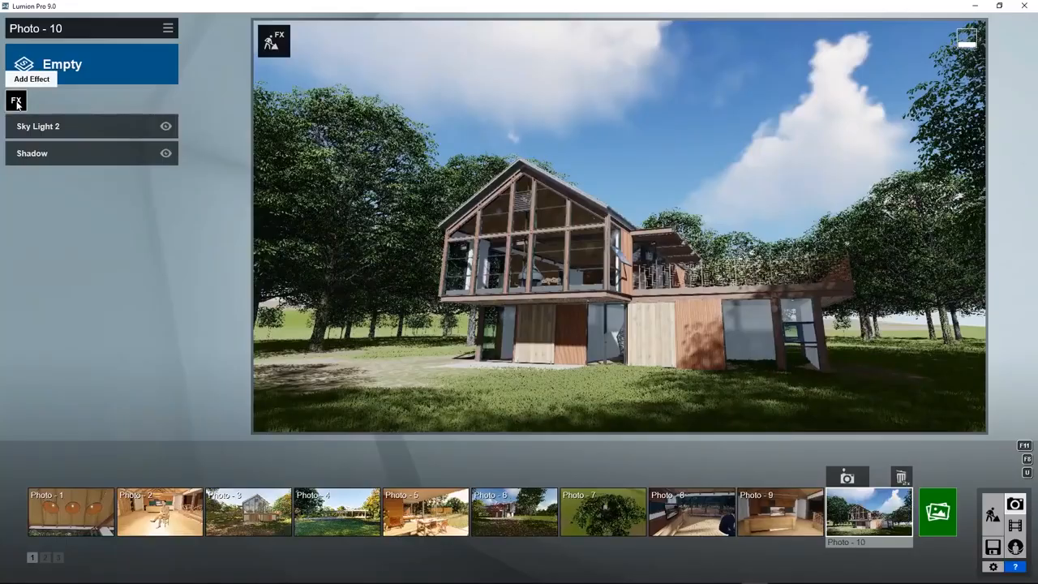
left_click(16, 101)
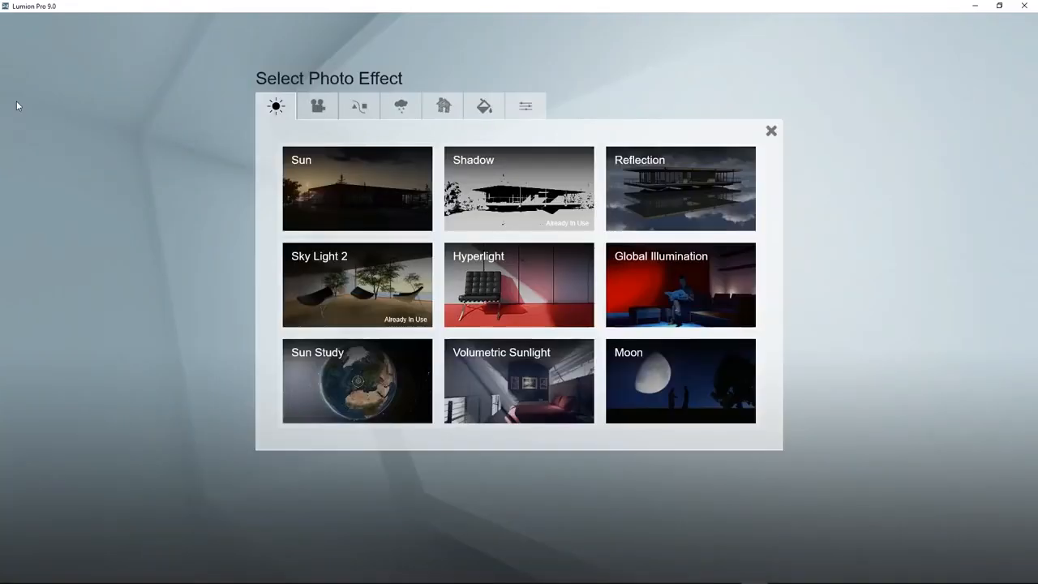
left_click(507, 280)
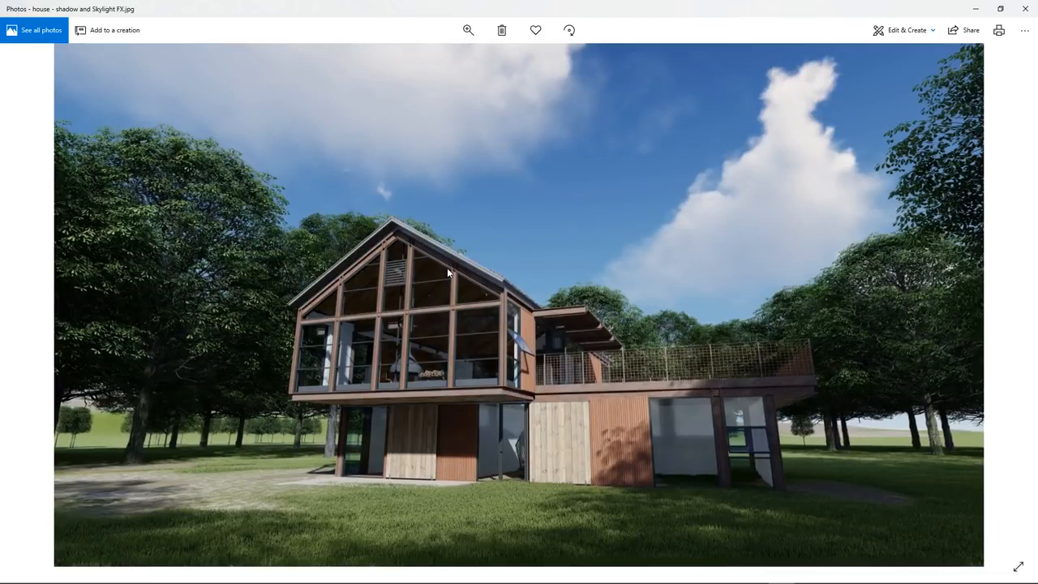
key("Right")
key("Left")
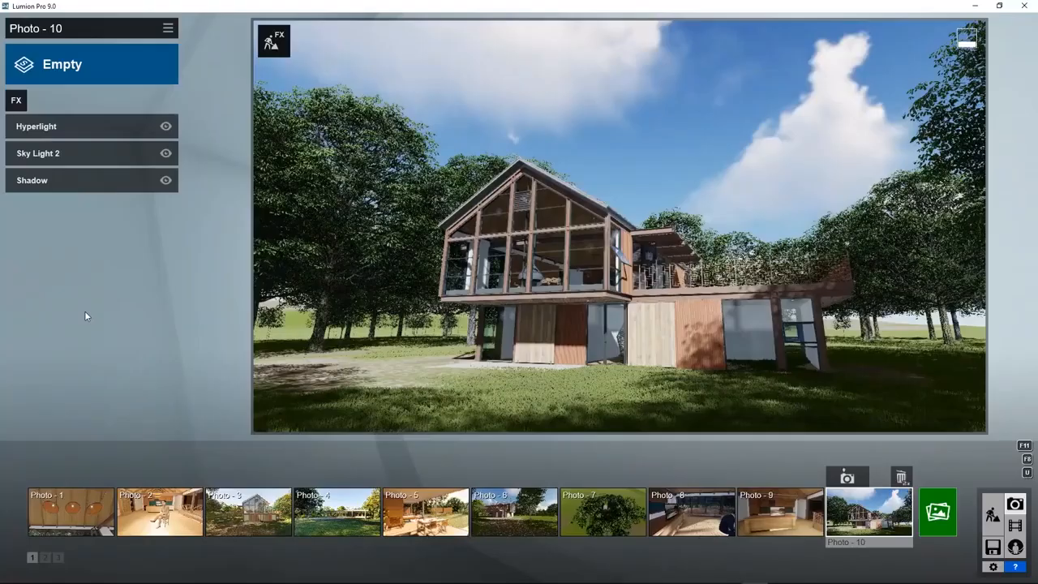
Add the Real Skies effect to Photo 10, choose the third Cloudy sky and rotate its heading to light the house
left_click(17, 101)
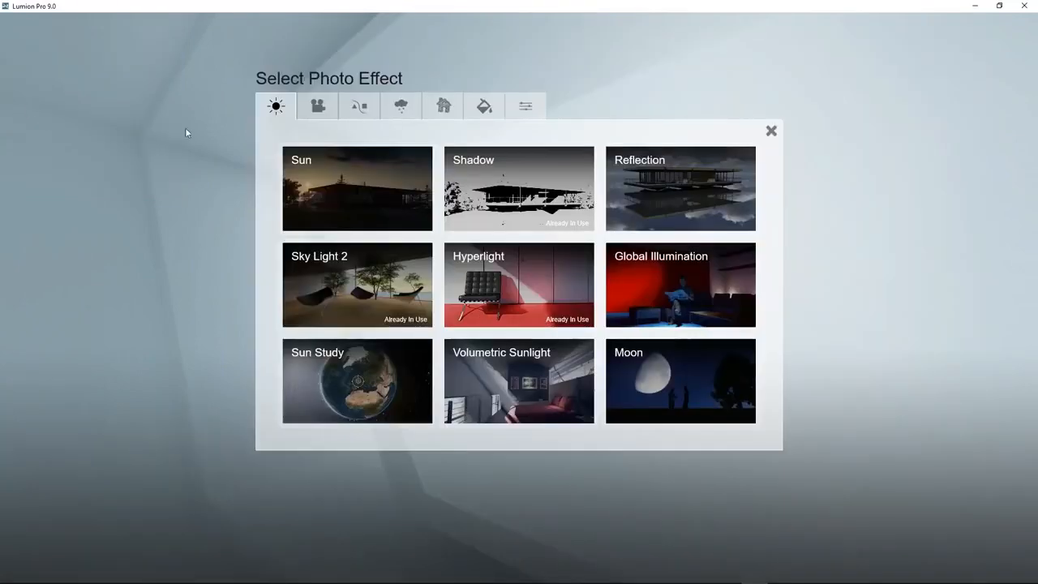
left_click(402, 106)
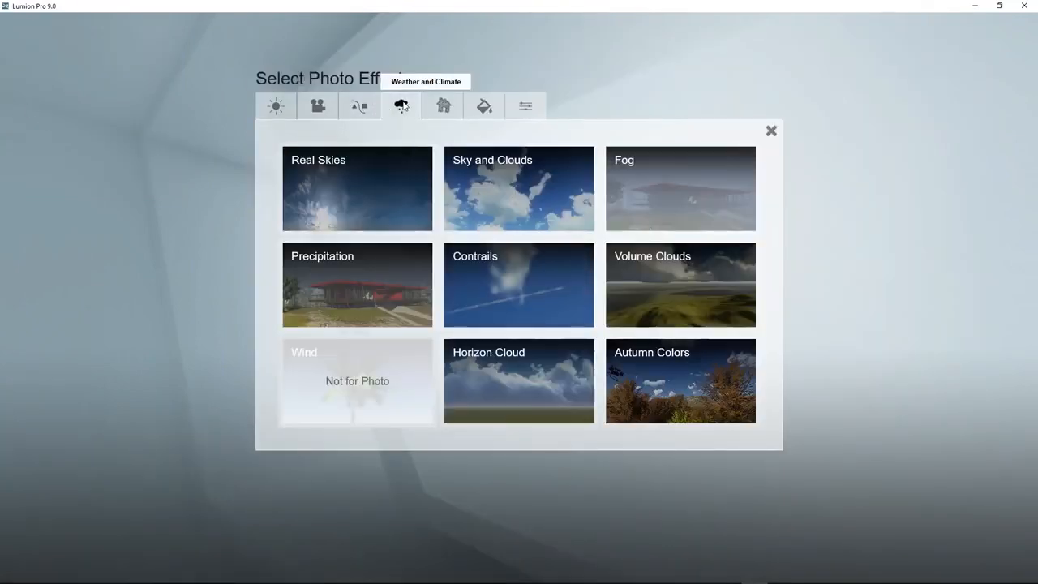
left_click(348, 188)
left_click_drag(101, 188, 149, 192)
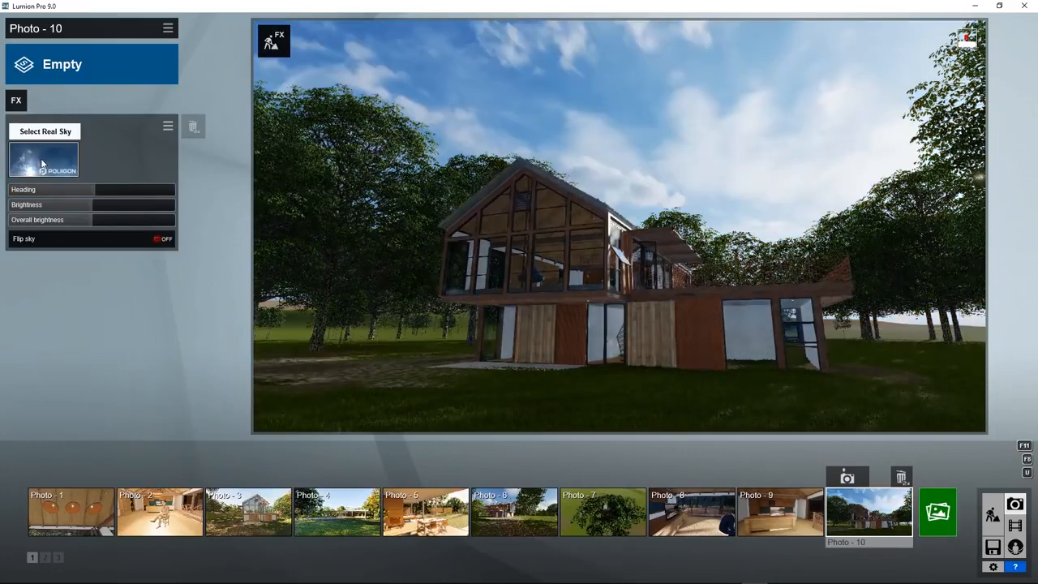
left_click(43, 163)
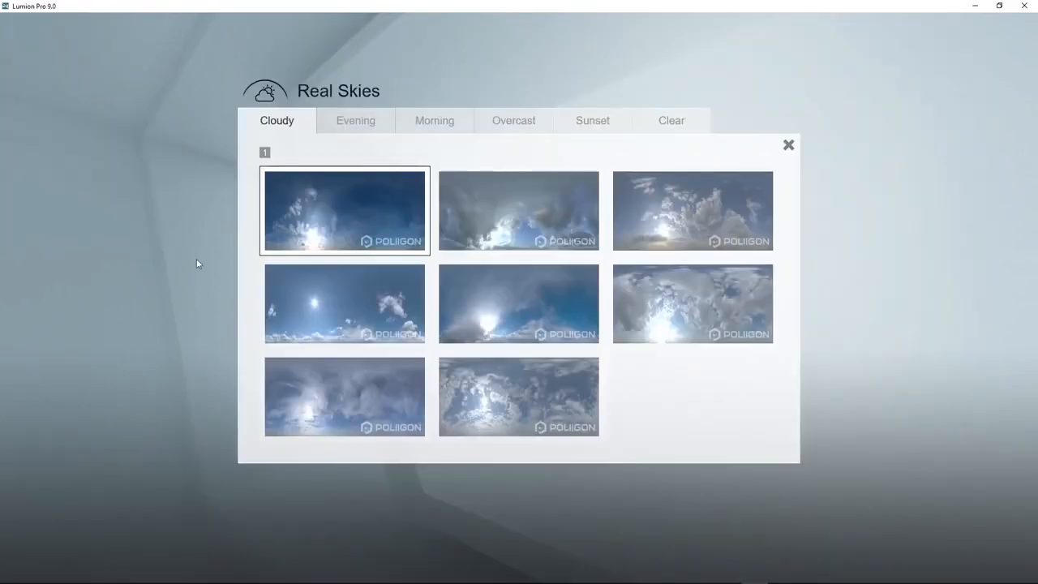
left_click(324, 296)
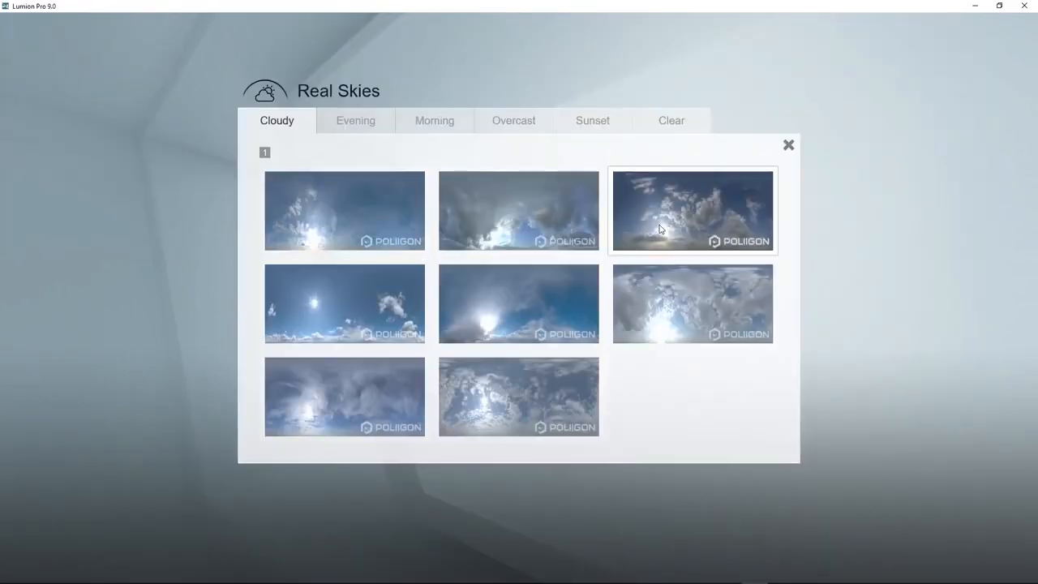
left_click(659, 229)
left_click_drag(88, 189, 130, 204)
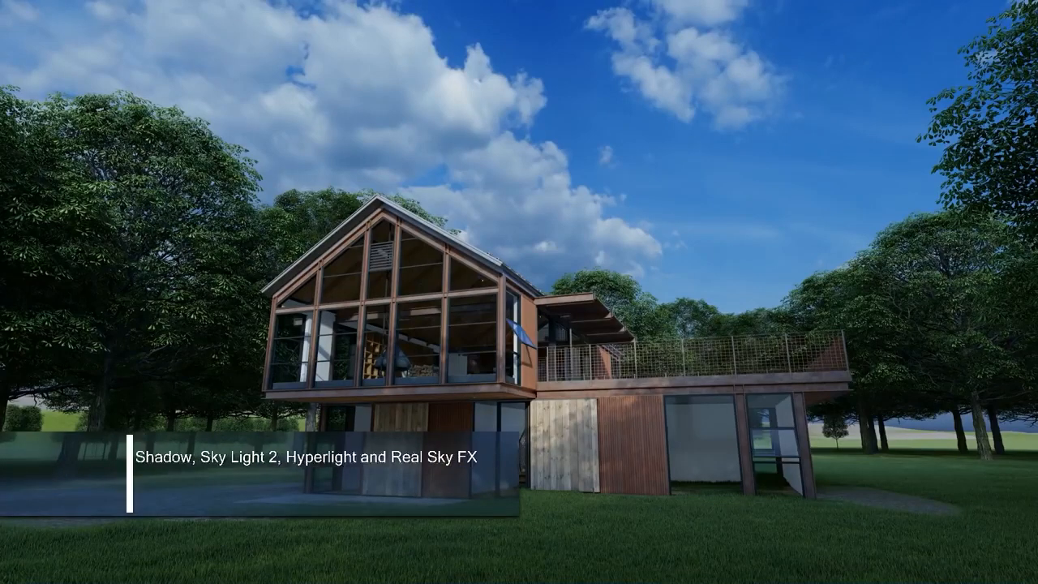
Compare the saved house render with Shadow, Sky Light 2 and Hyperlight against the one with Real Skies added
key("Right")
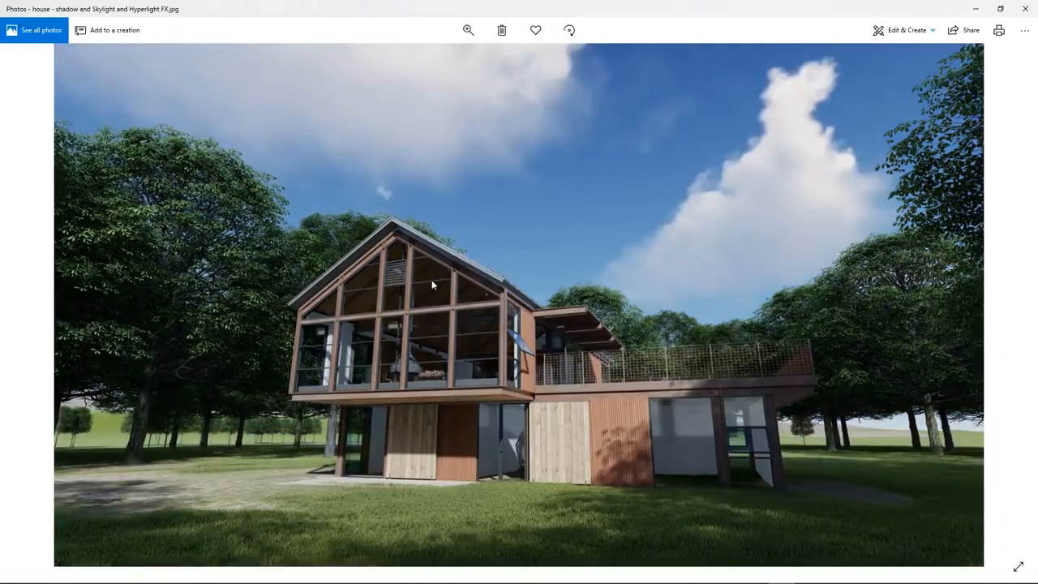
key("Right")
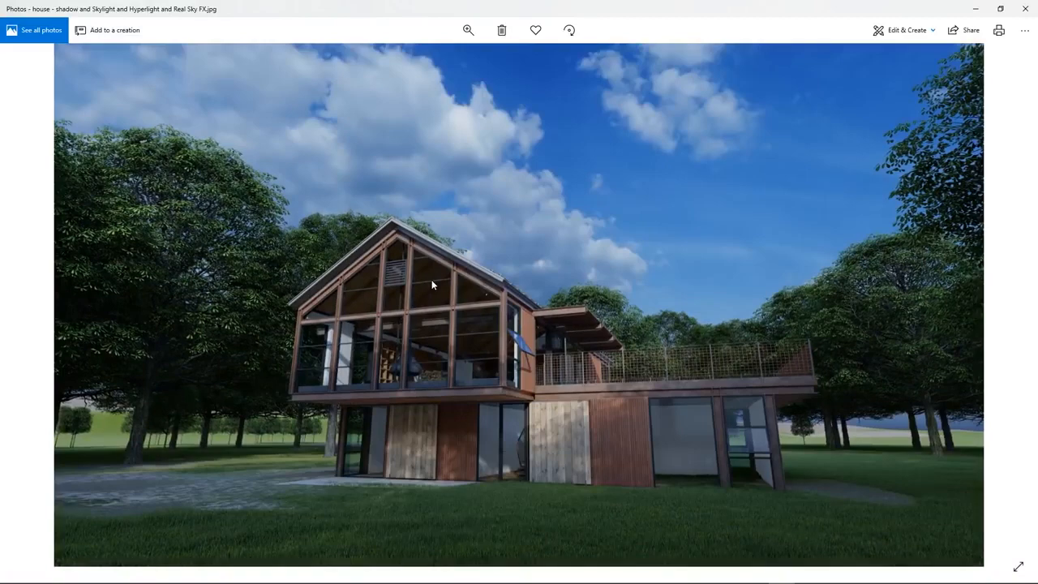
key("Left")
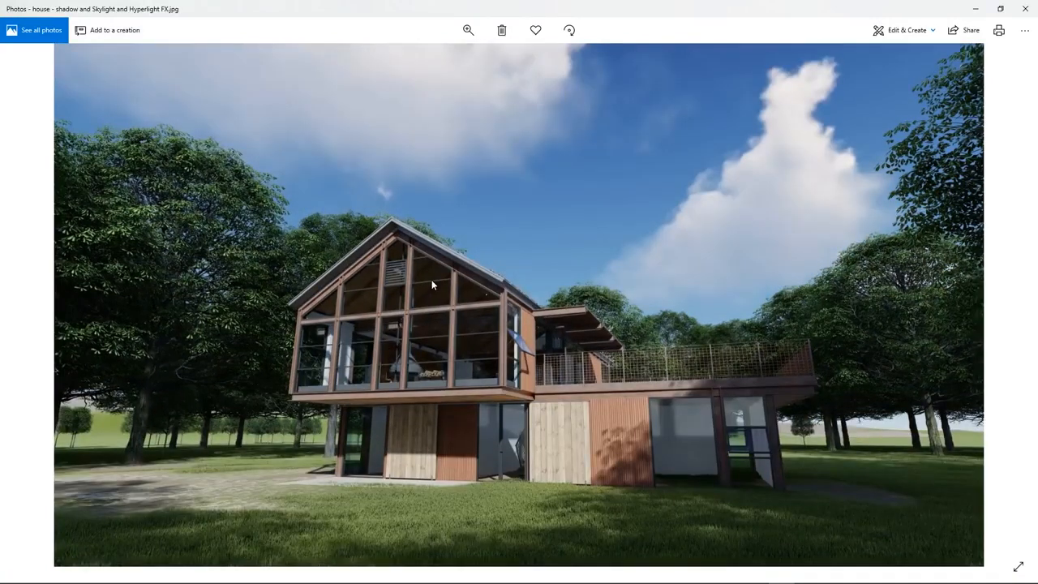
key("Right")
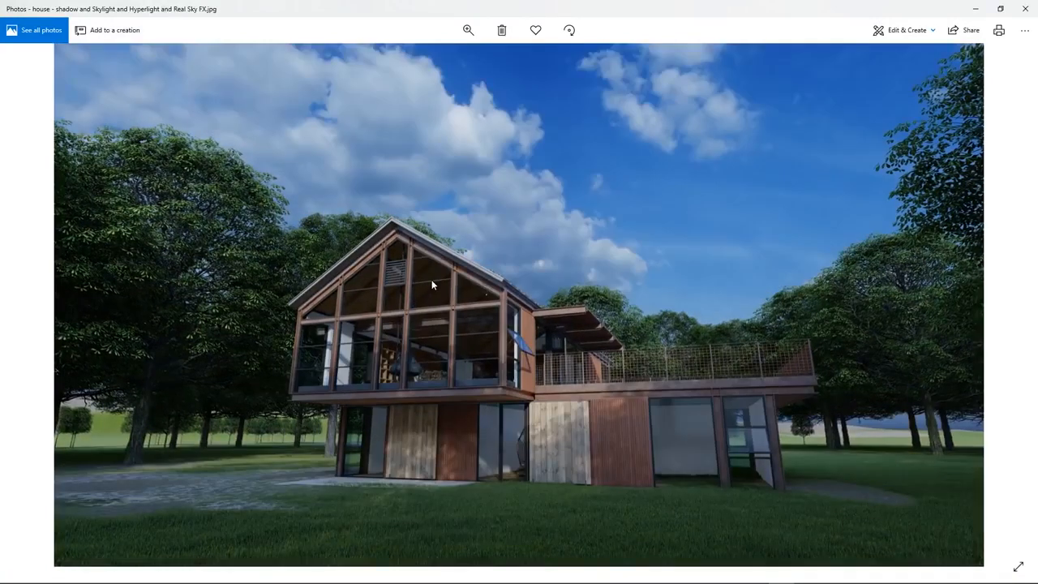
key("Left")
key("Right")
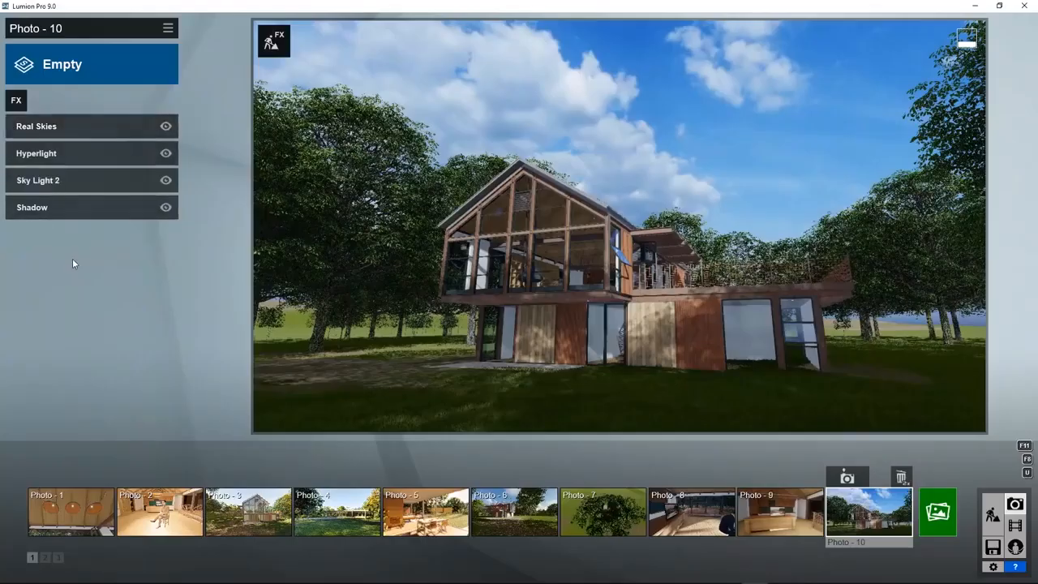
Apply the Realistic style to Photo 10, remove Real Skies and restore Hyperlight, Sky Light 2 and Shadow to the style's settings
left_click(75, 60)
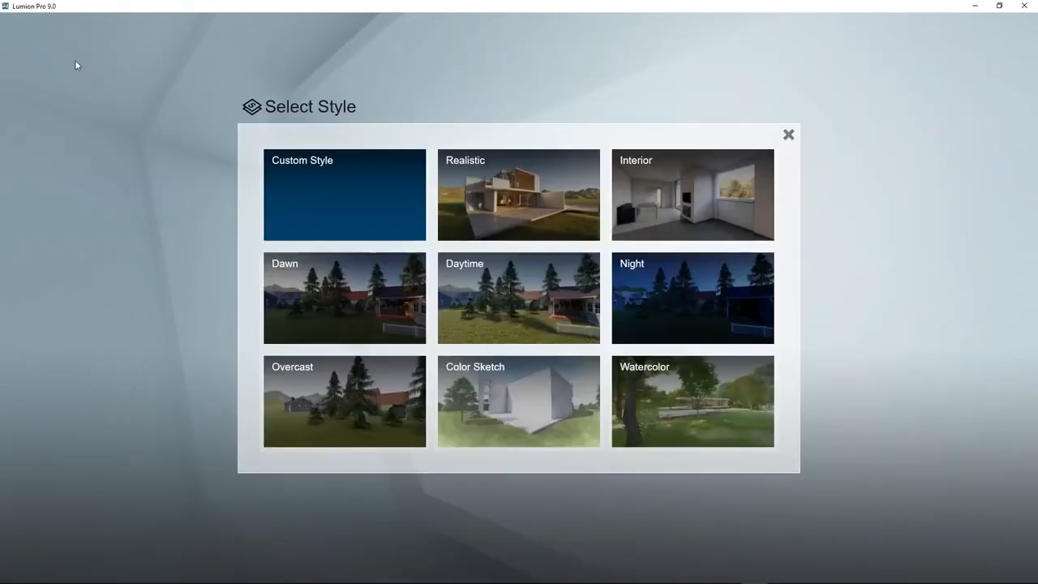
left_click(515, 192)
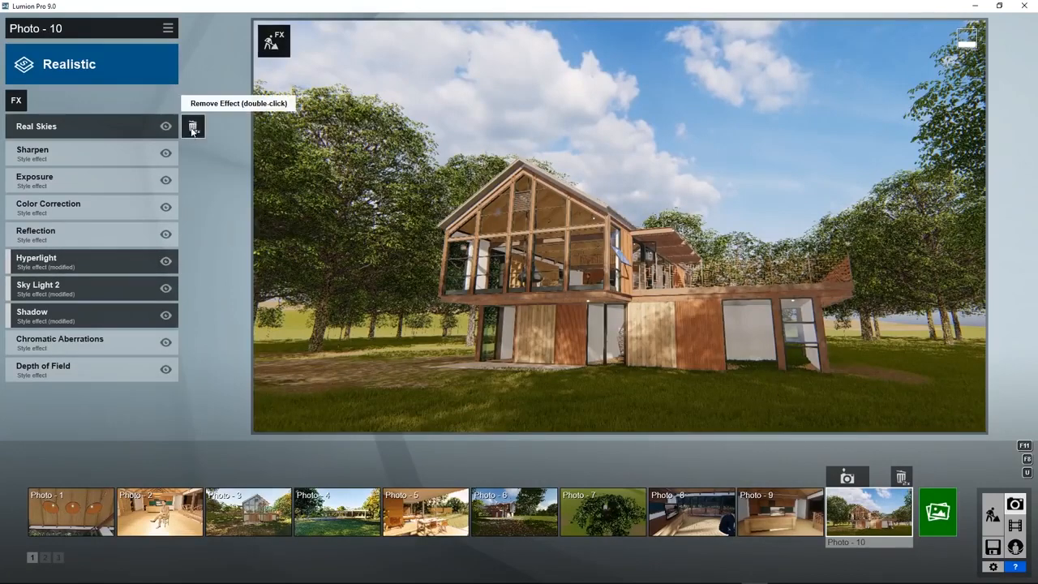
double_click(193, 127)
double_click(193, 234)
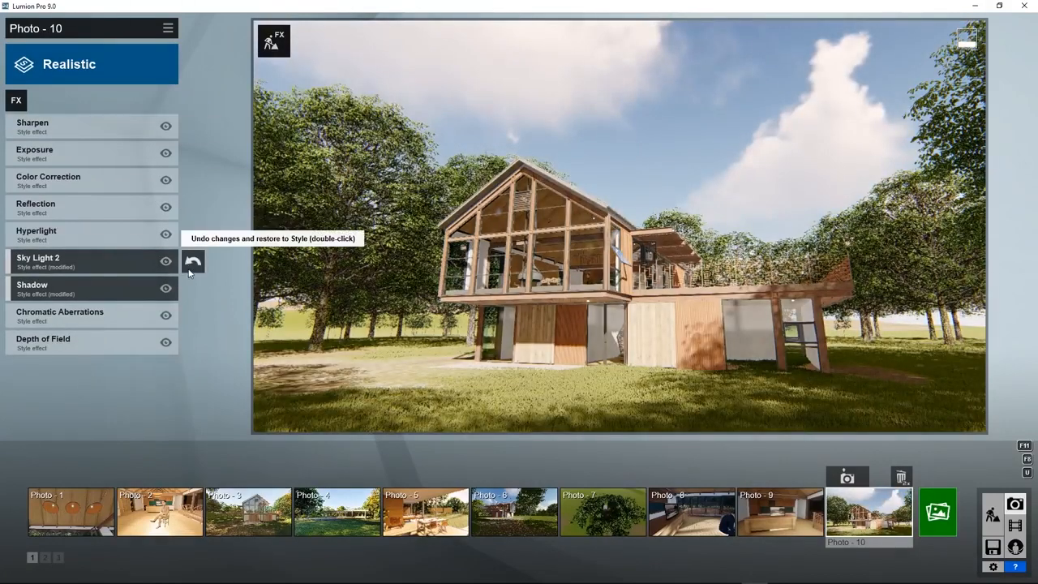
double_click(193, 261)
double_click(193, 288)
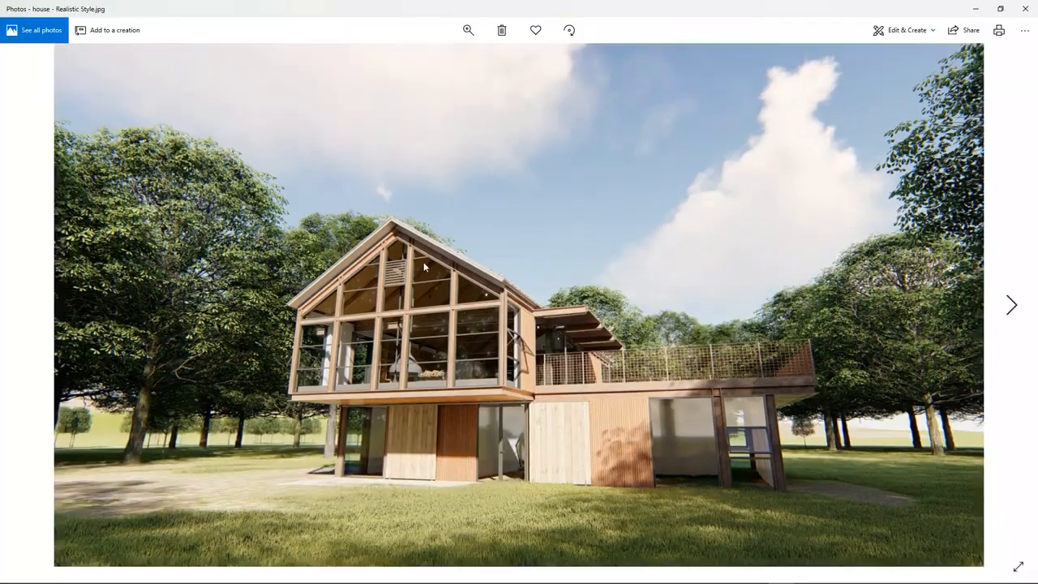
Compare the saved Realistic style render of the house with the renders made from individually added effects
key("Right")
key("Right")
key("Right")
key("Left")
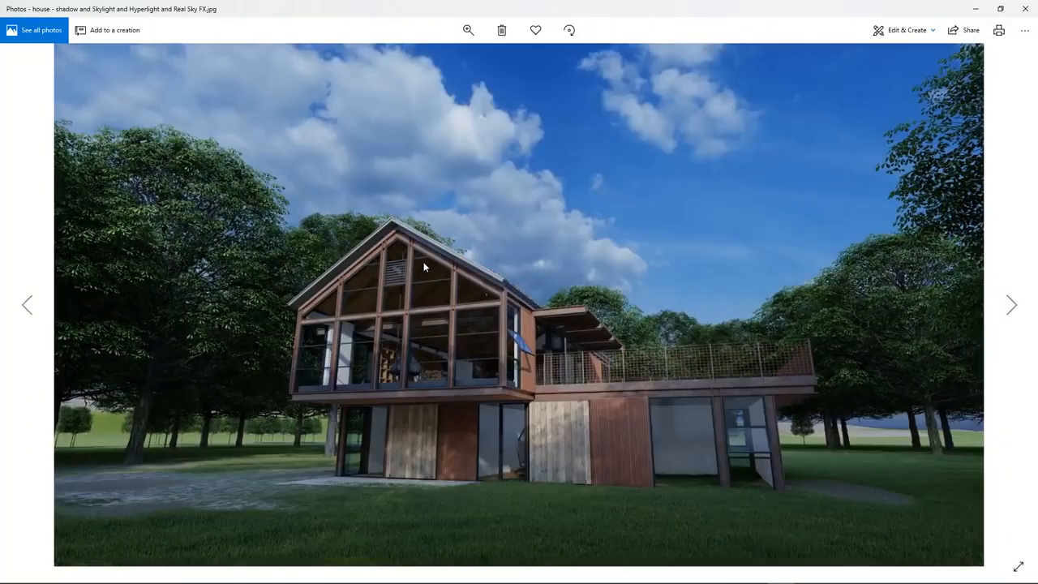
key("Left")
key("Left")
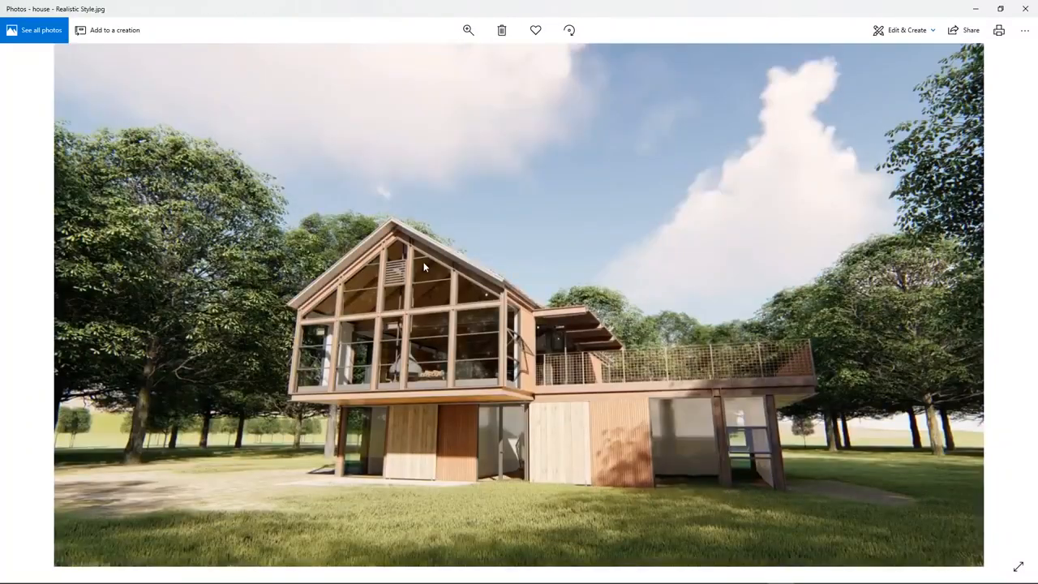
key("Right")
key("Left")
key("Right")
key("Left")
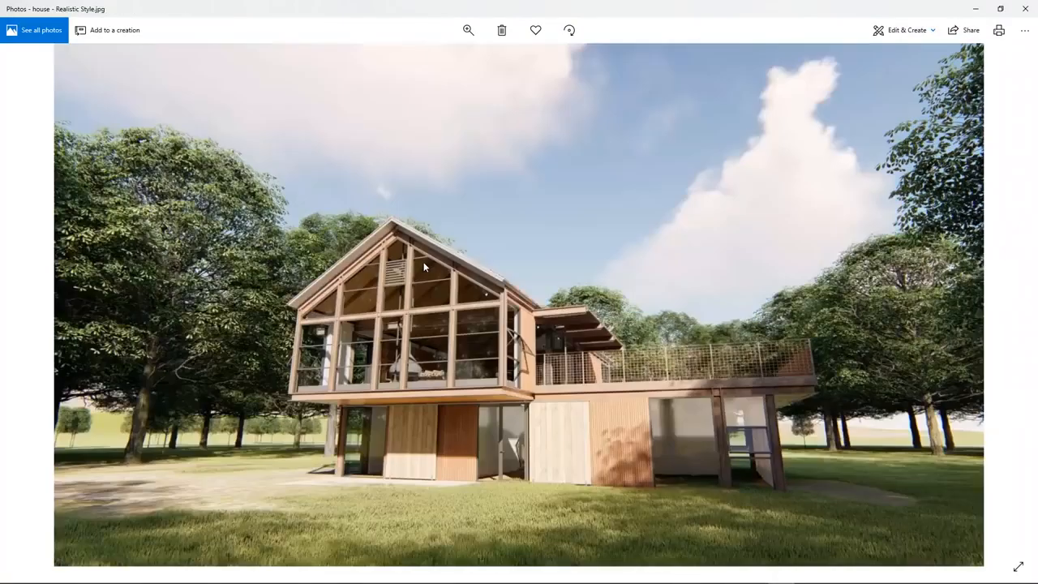